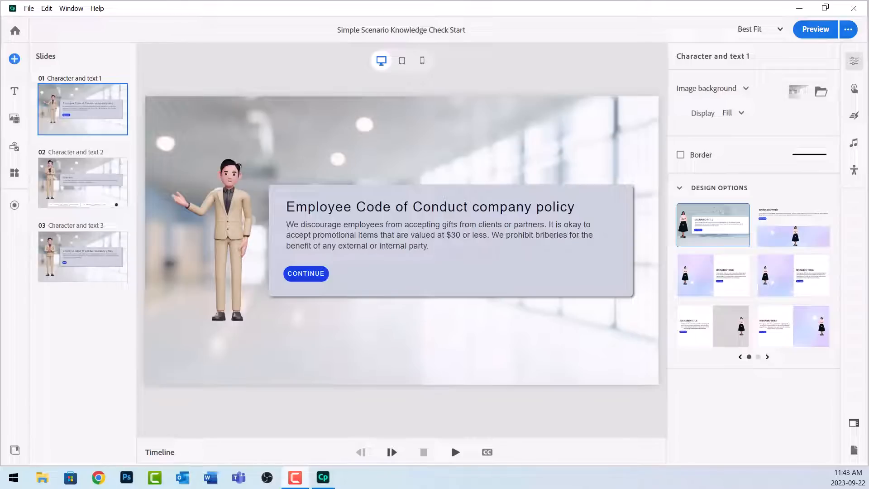
# Step: Examine the second slide's character, scenario block, button block, incorrect answer button and next-slide arrow button
pyautogui.click(94, 197)
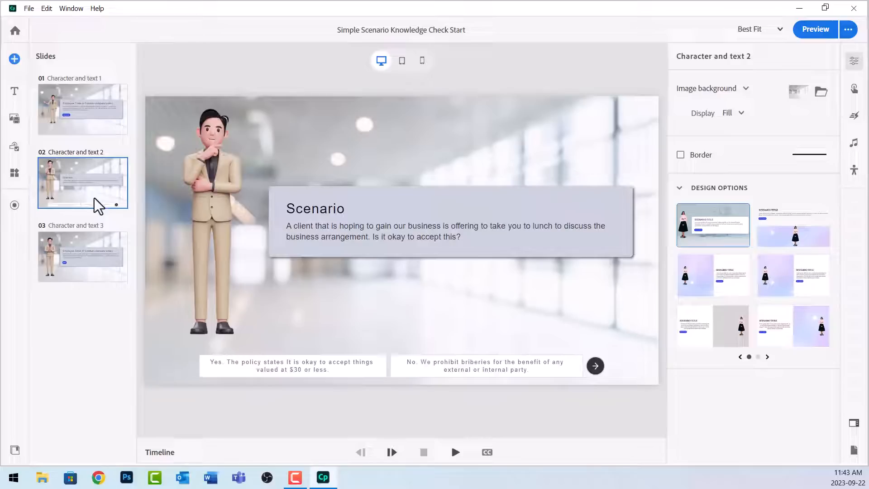
pyautogui.click(215, 210)
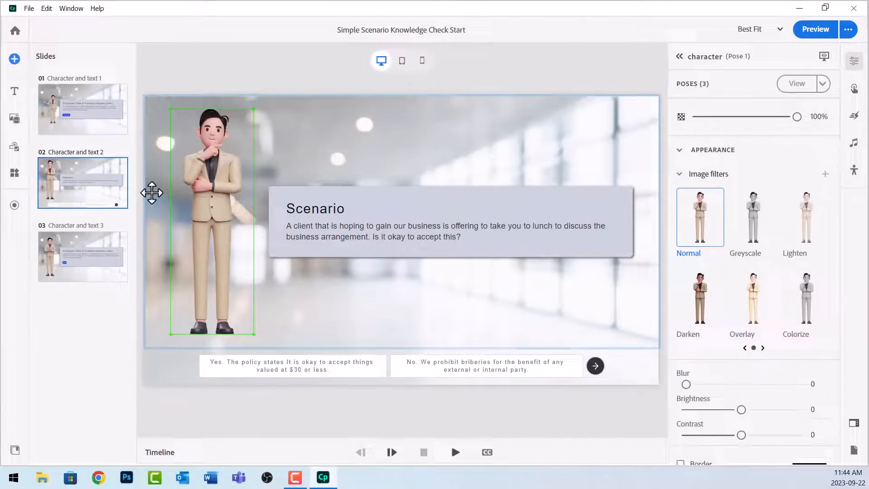
pyautogui.click(547, 313)
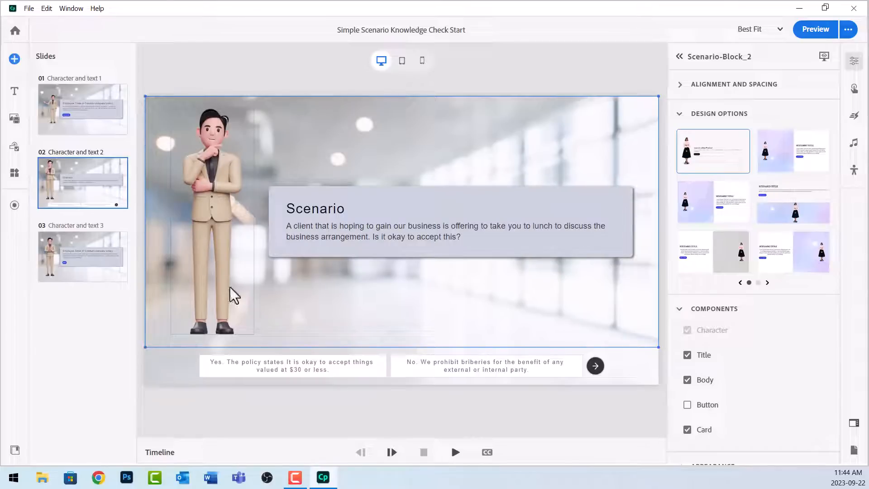
pyautogui.click(159, 364)
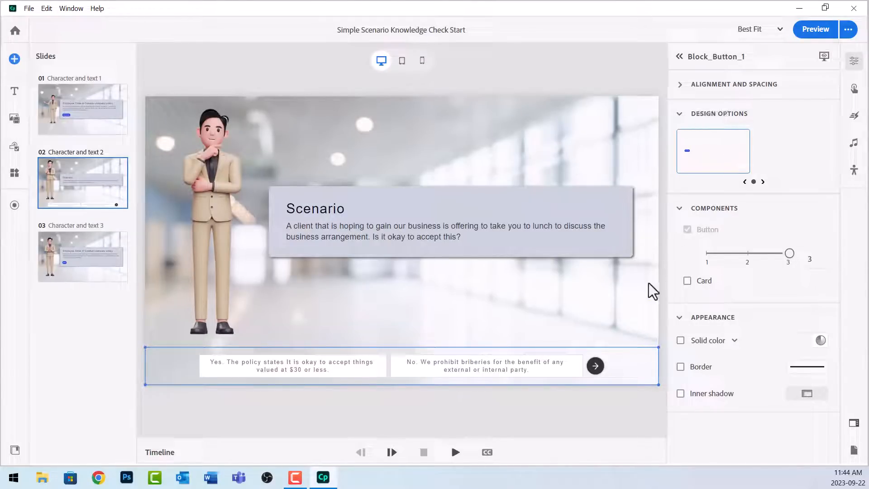
pyautogui.click(444, 367)
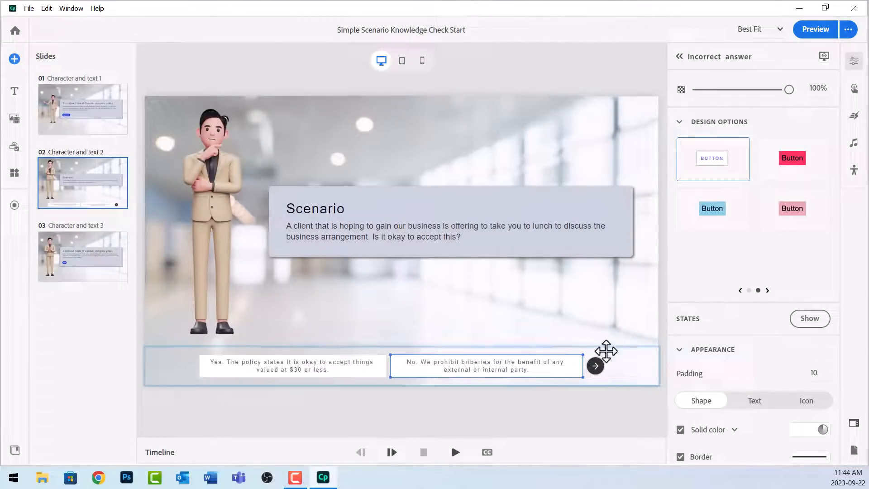
pyautogui.click(594, 365)
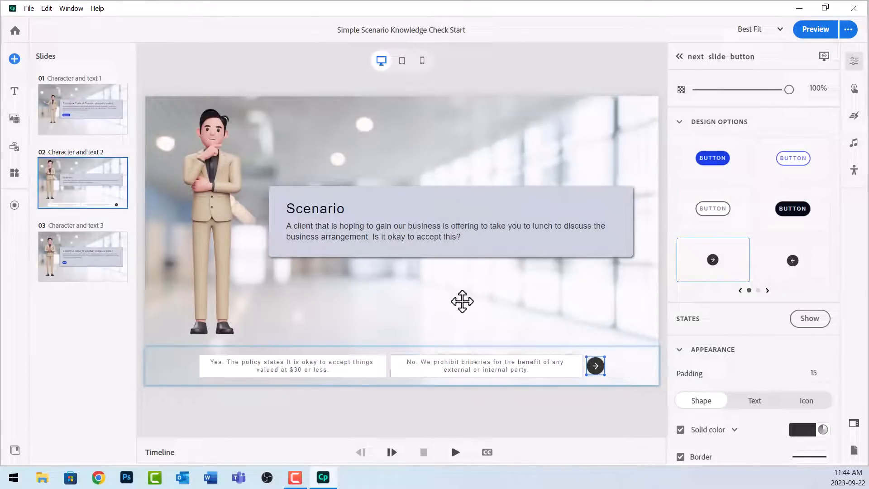
# Step: View the "correct 1" and "Incorrect 1" poses of the character on the second slide
pyautogui.click(211, 177)
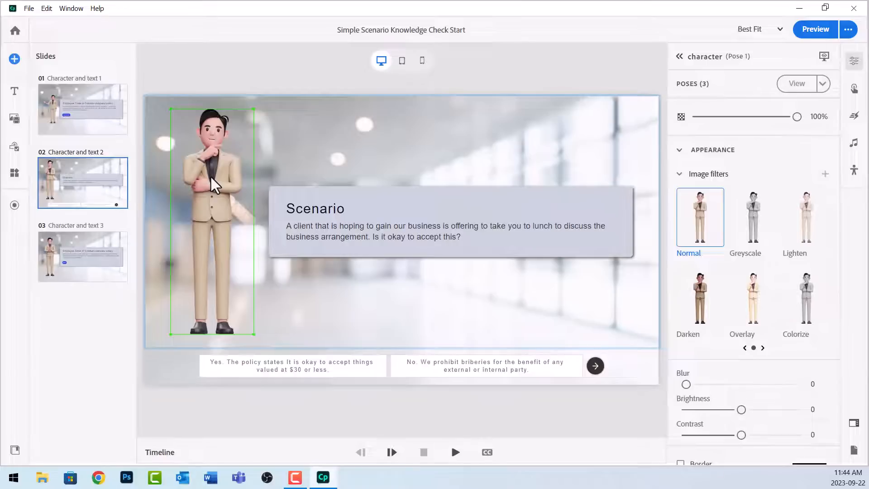
pyautogui.click(799, 89)
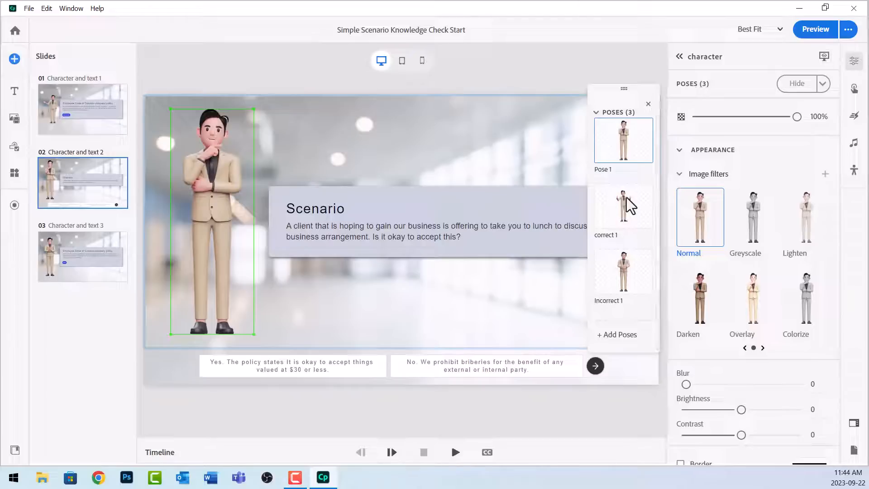
pyautogui.click(630, 215)
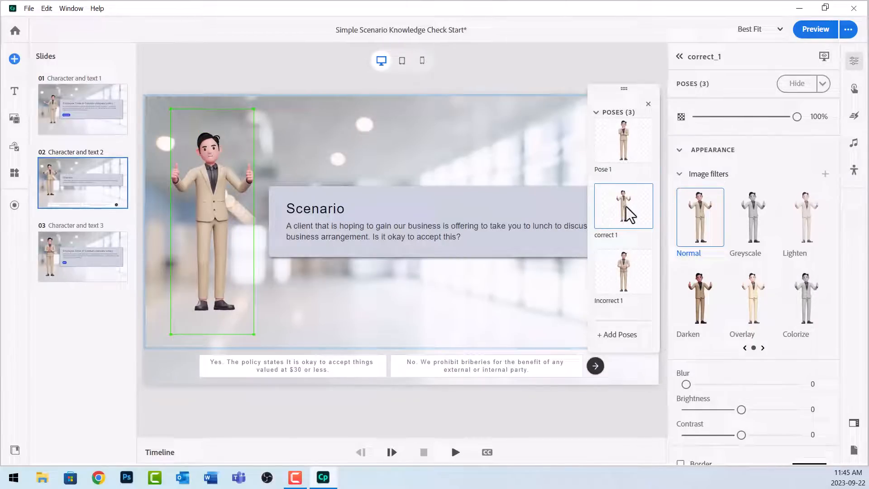
pyautogui.click(622, 265)
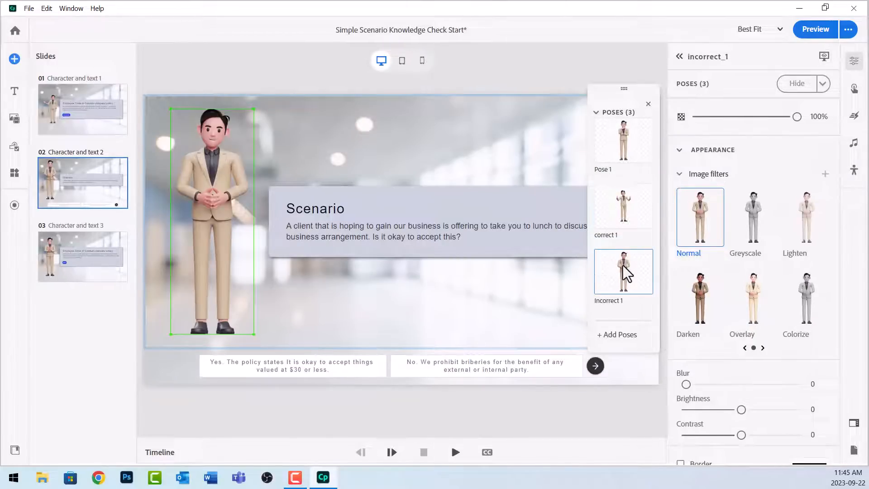
# Step: View the correct and incorrect custom states of the Scenario title and of the question text below it
pyautogui.click(333, 215)
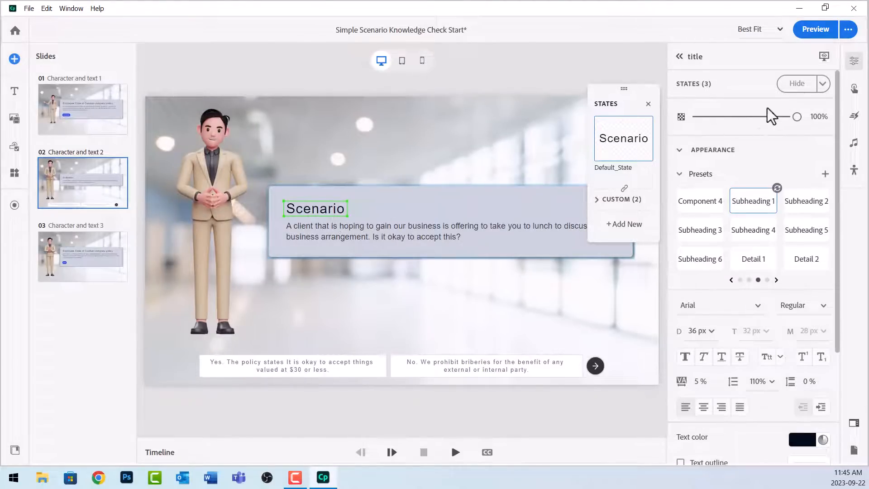
pyautogui.click(597, 203)
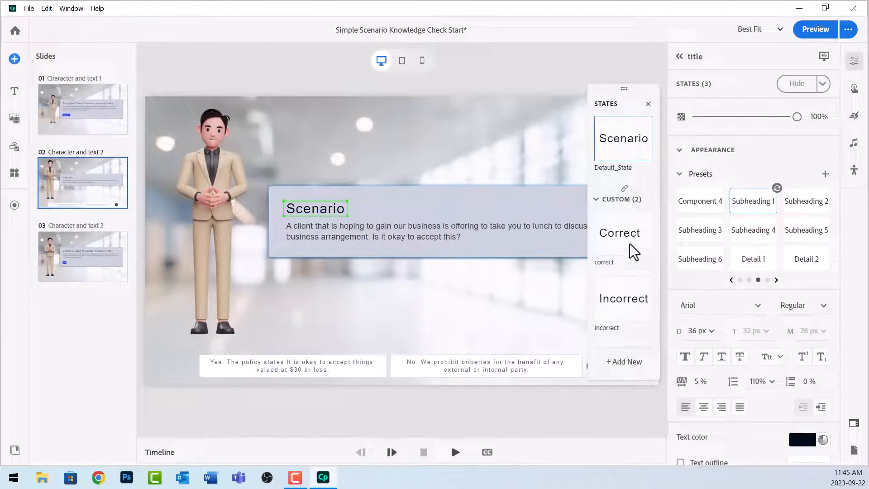
pyautogui.click(631, 250)
pyautogui.click(624, 301)
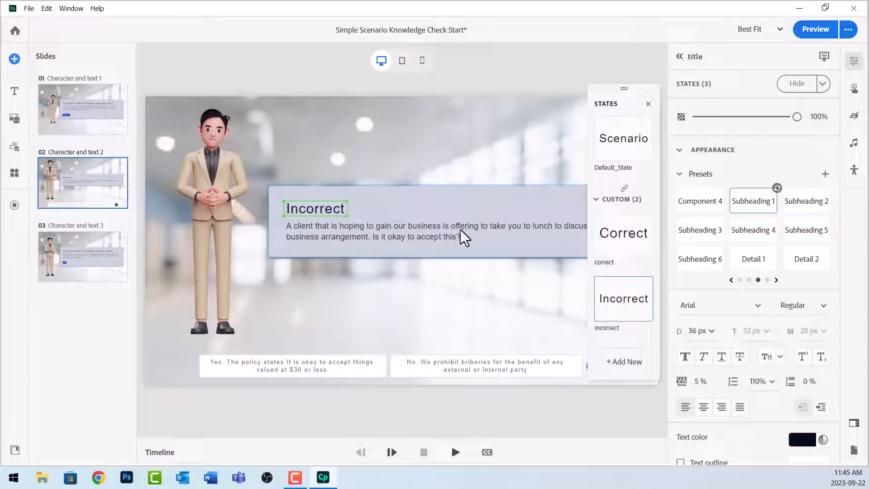
pyautogui.click(432, 229)
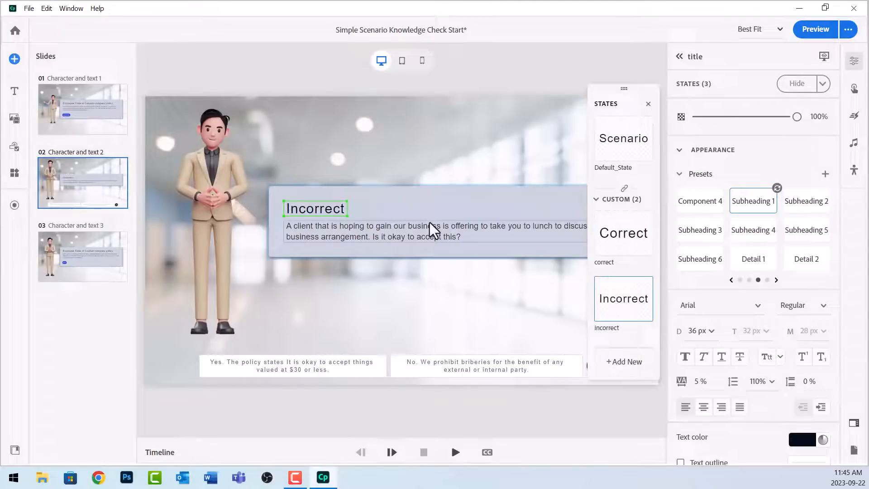
pyautogui.click(645, 240)
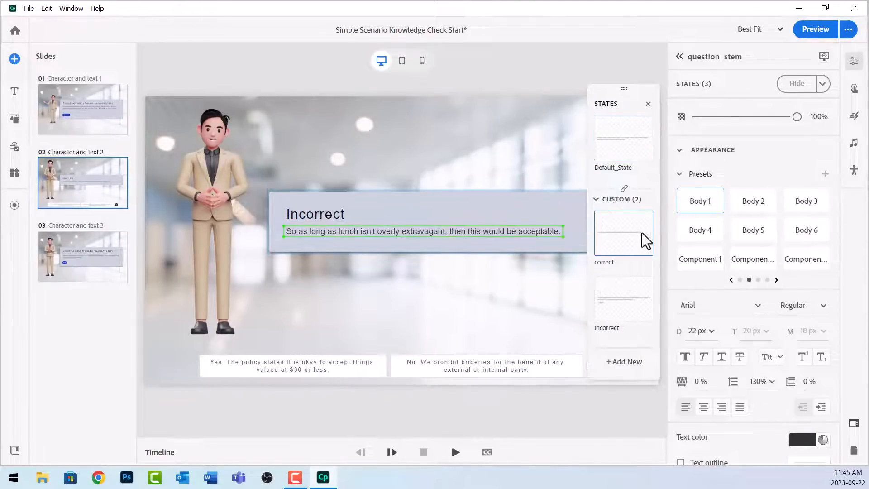
pyautogui.click(622, 305)
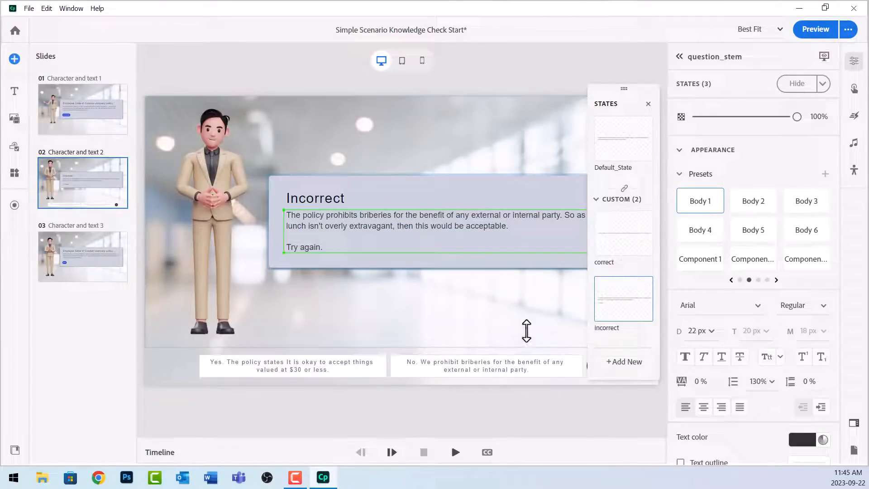
# Step: Make the next-slide arrow button on the second slide hidden by default in the output
pyautogui.click(159, 371)
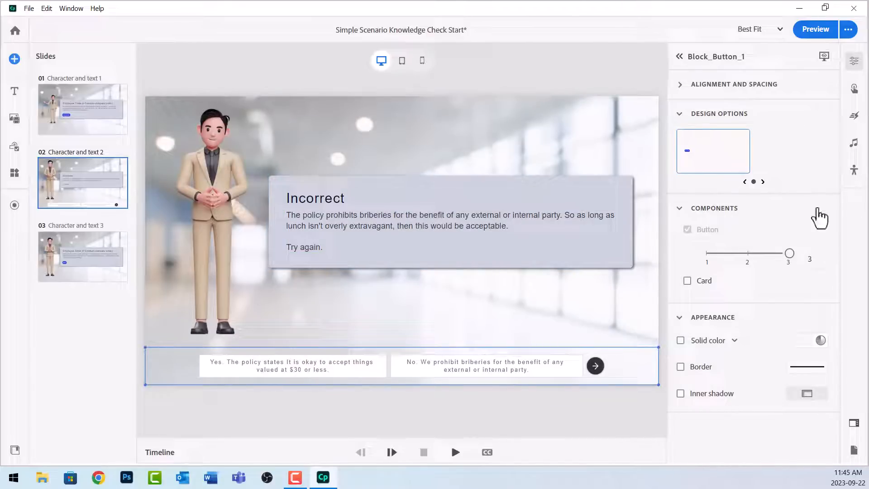
pyautogui.click(598, 366)
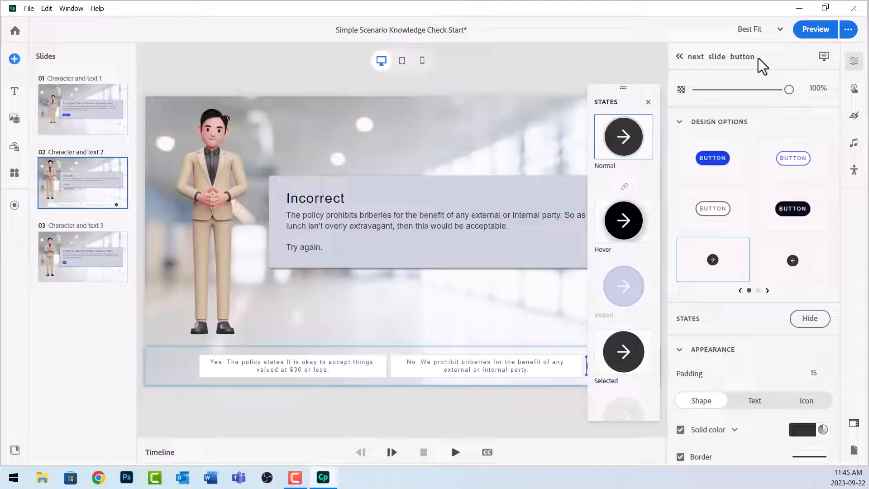
pyautogui.click(823, 56)
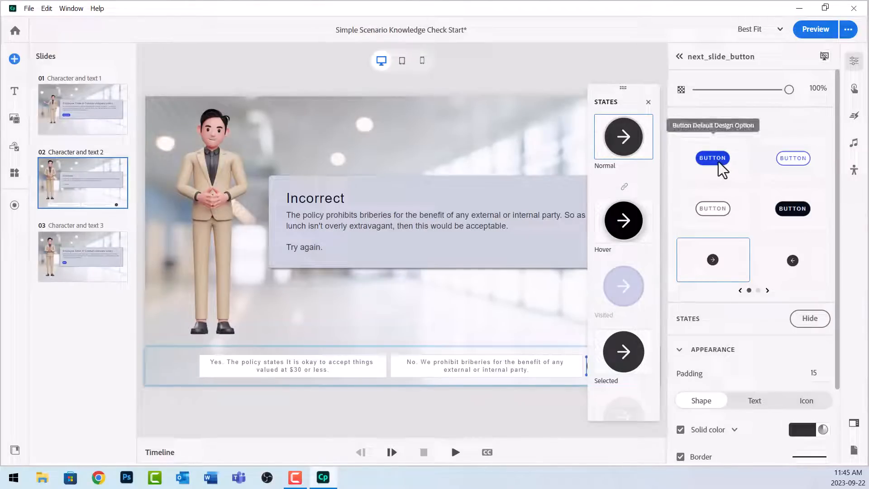
# Step: Give the "No" answer button a Click/Tap action setting the character's state to Incorrect 1, with the state reset on slide revisit
pyautogui.click(469, 365)
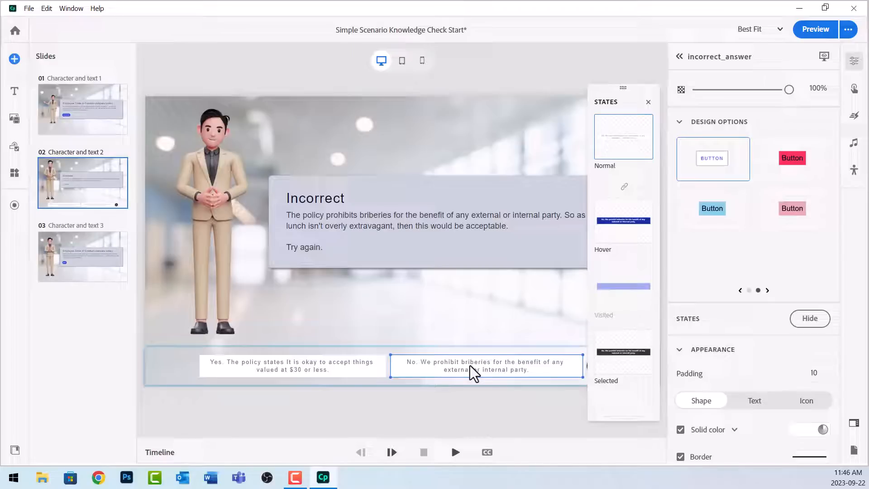
pyautogui.click(854, 88)
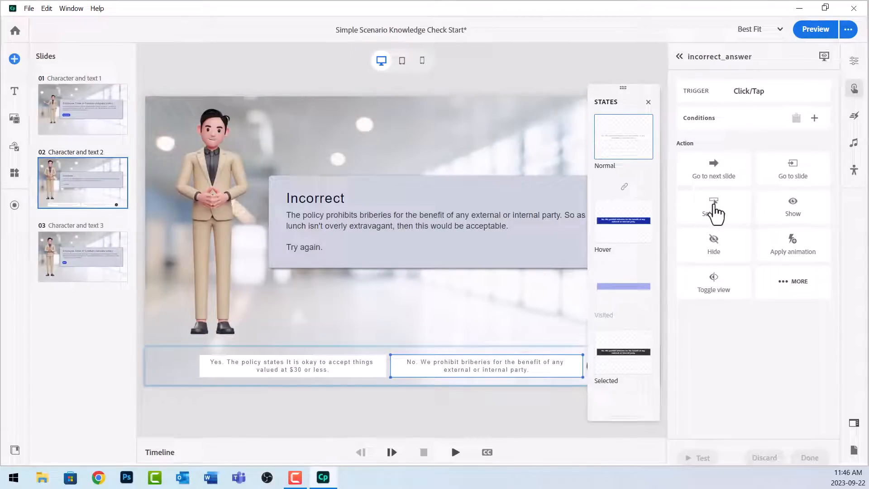
pyautogui.click(714, 210)
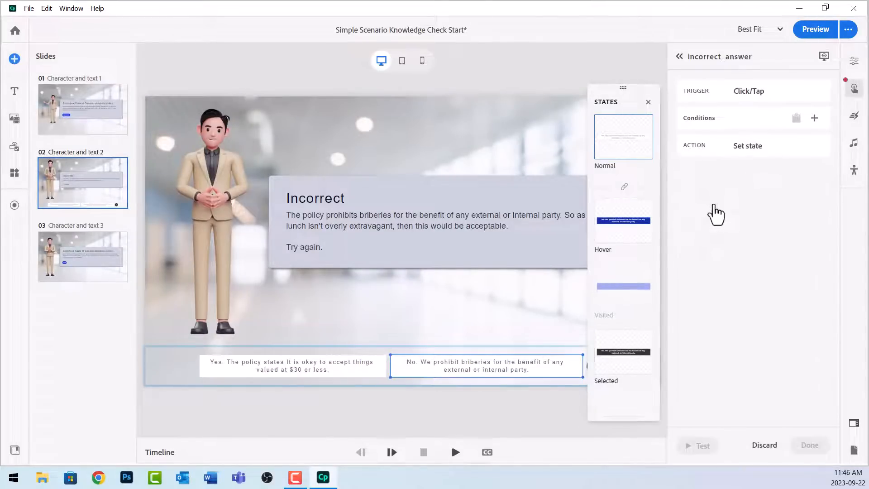
pyautogui.click(715, 211)
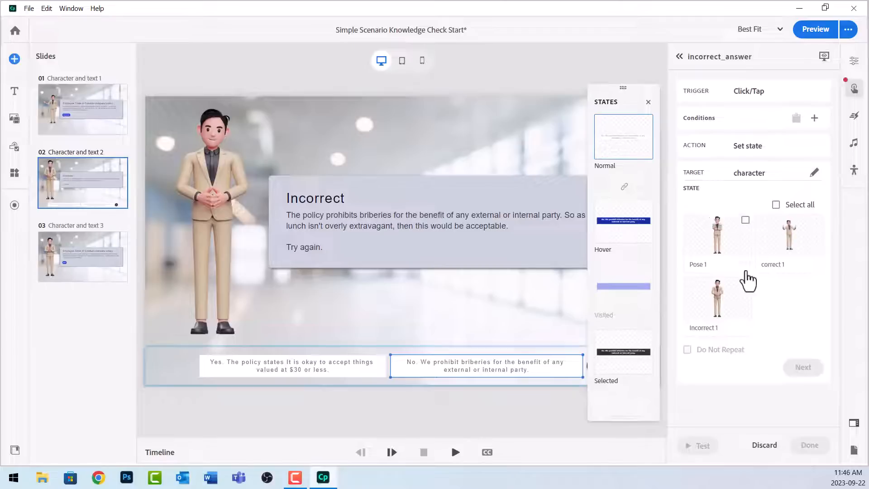
pyautogui.click(719, 312)
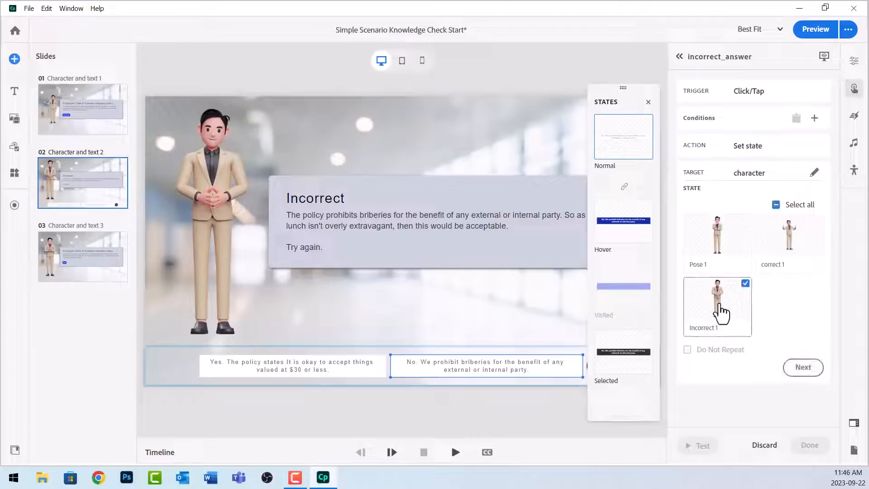
pyautogui.click(805, 368)
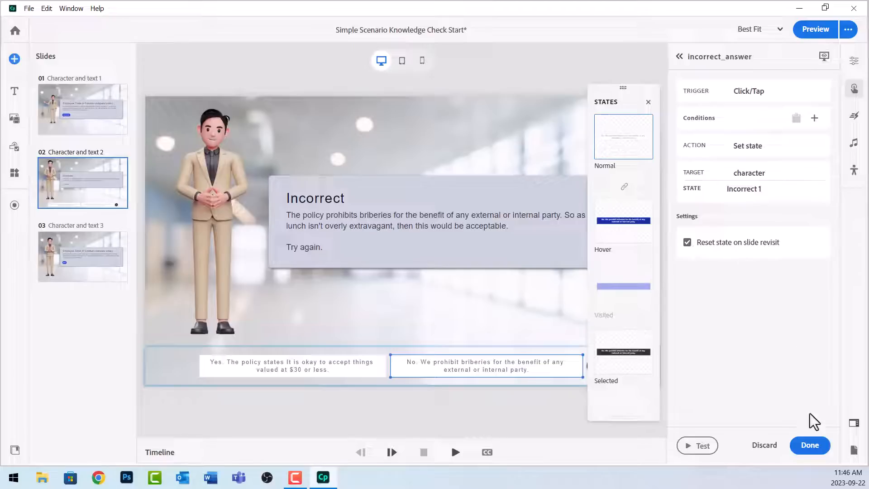
pyautogui.click(810, 446)
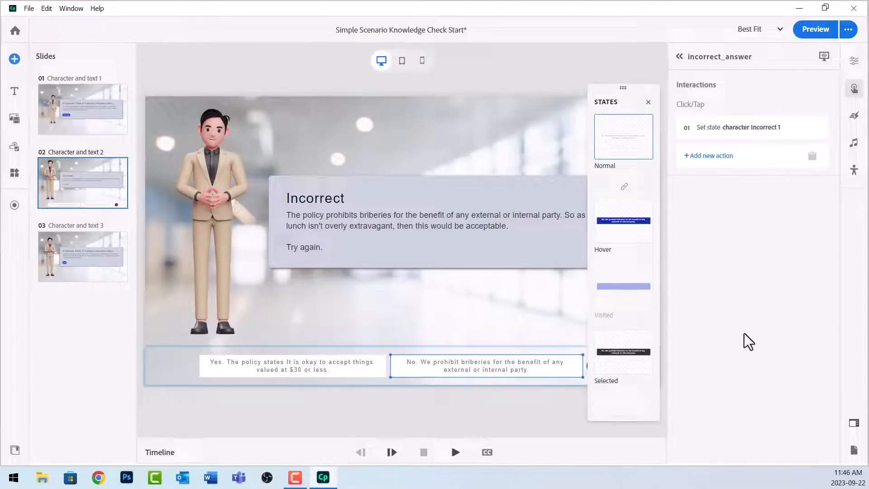
# Step: Add a second action to the "No" answer button that sets the title to its incorrect state, reset on slide revisit
pyautogui.click(722, 159)
pyautogui.click(719, 225)
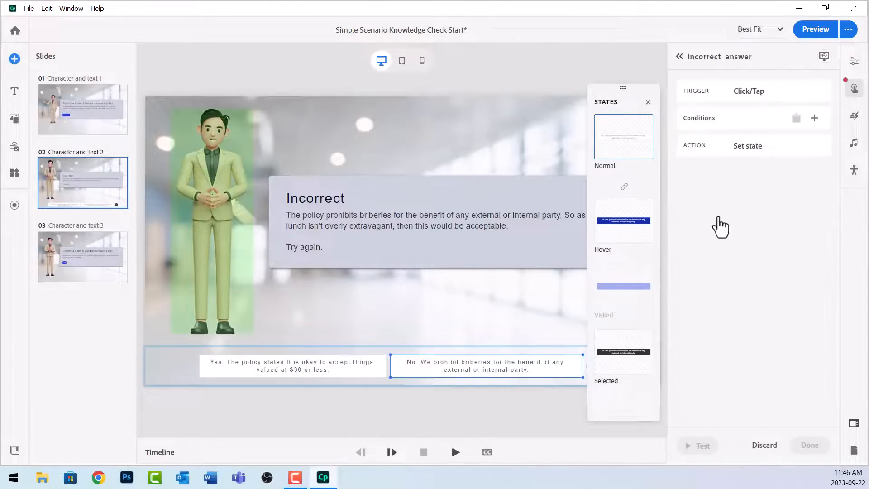
pyautogui.click(807, 221)
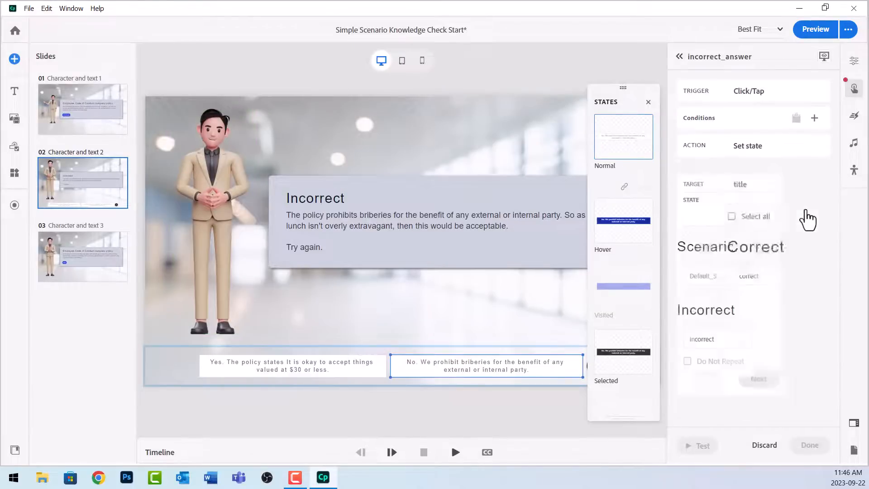
pyautogui.click(735, 308)
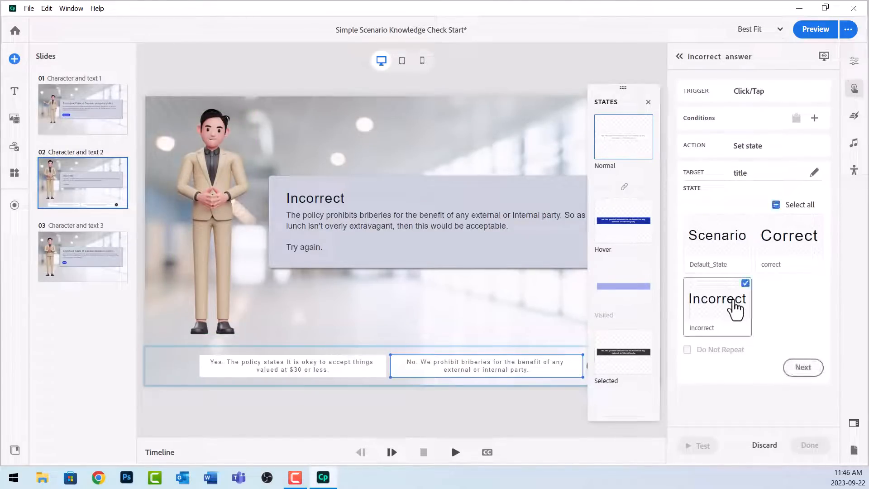
pyautogui.click(803, 366)
pyautogui.click(687, 243)
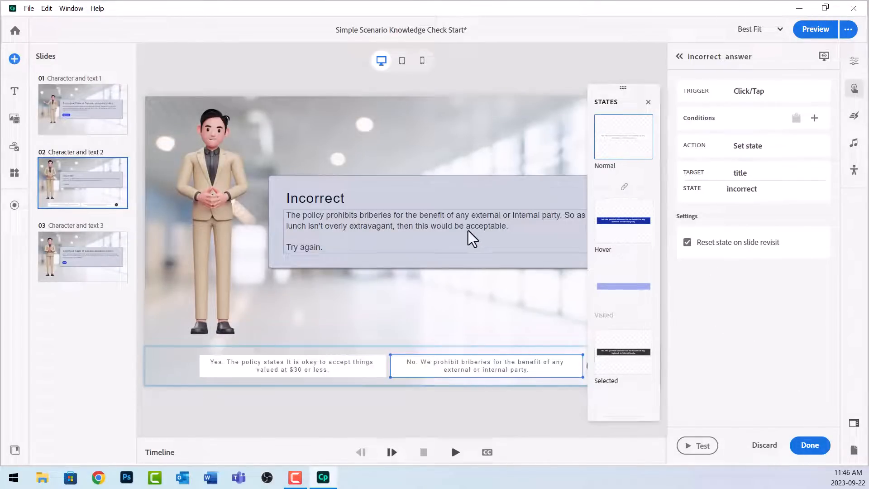
pyautogui.click(812, 446)
# Step: Add a third action to the "No" answer button that sets question_stem to its incorrect state, reset on slide revisit
pyautogui.click(726, 194)
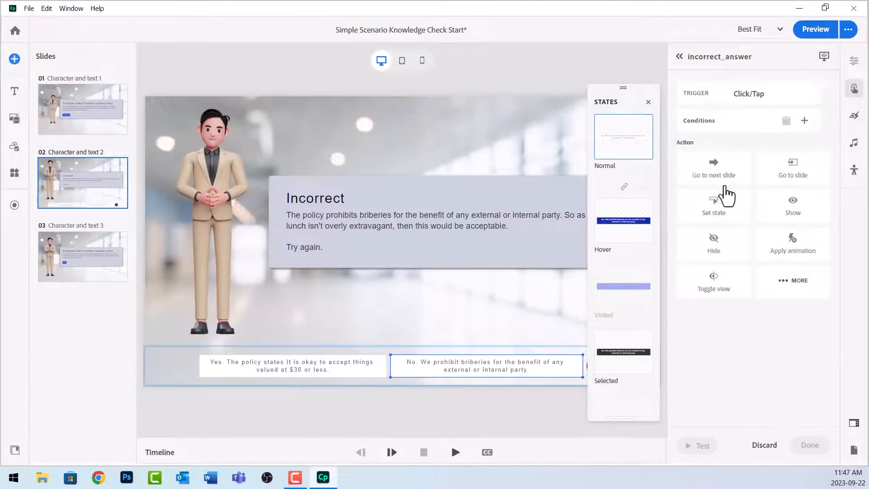
pyautogui.click(719, 211)
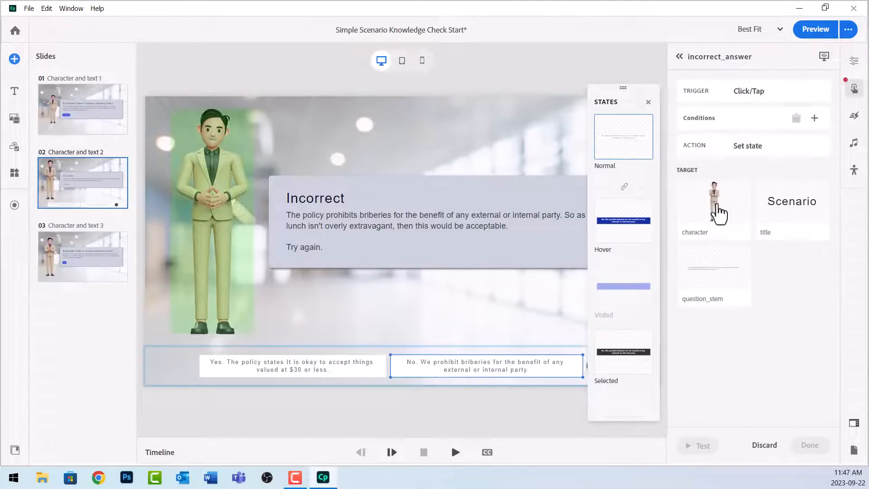
pyautogui.click(723, 287)
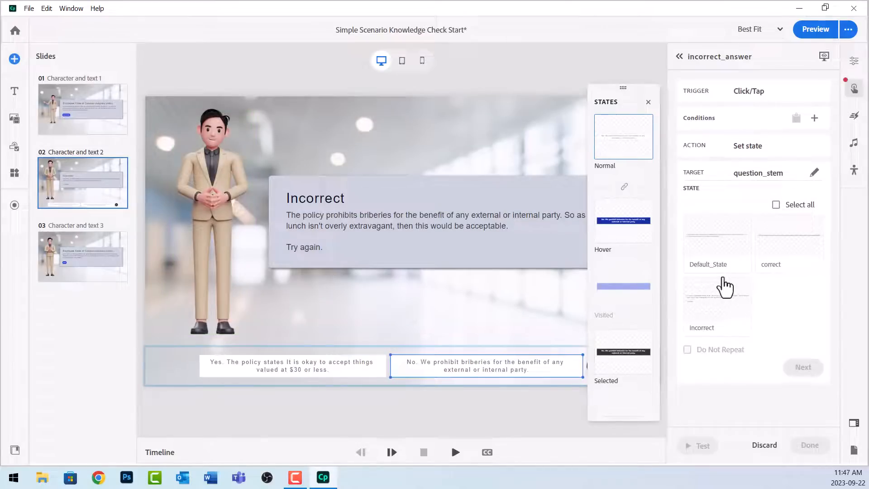
pyautogui.click(696, 322)
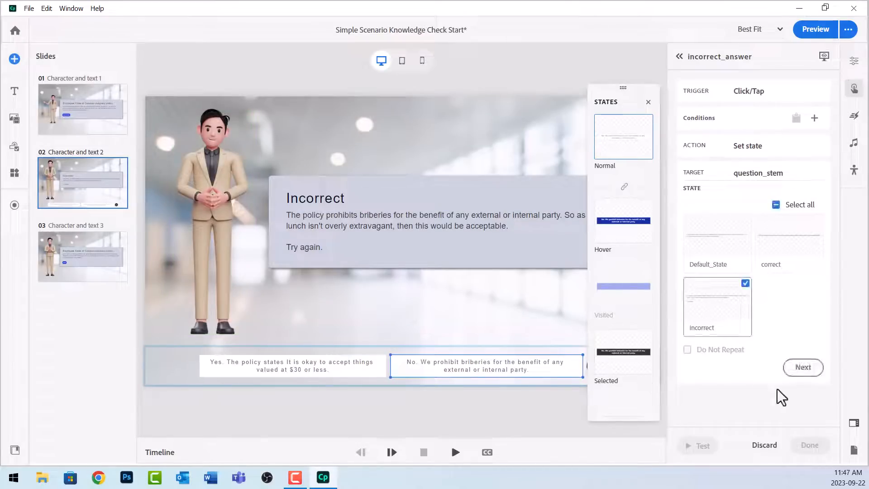
pyautogui.click(803, 368)
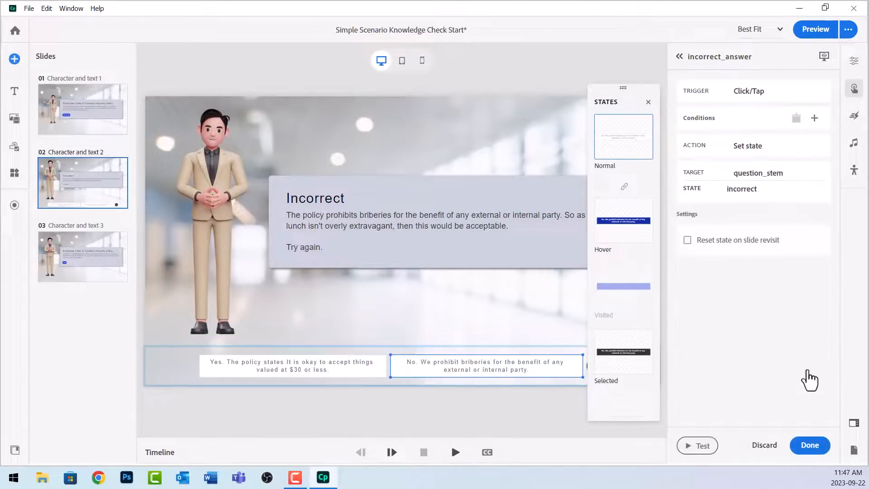
pyautogui.click(705, 242)
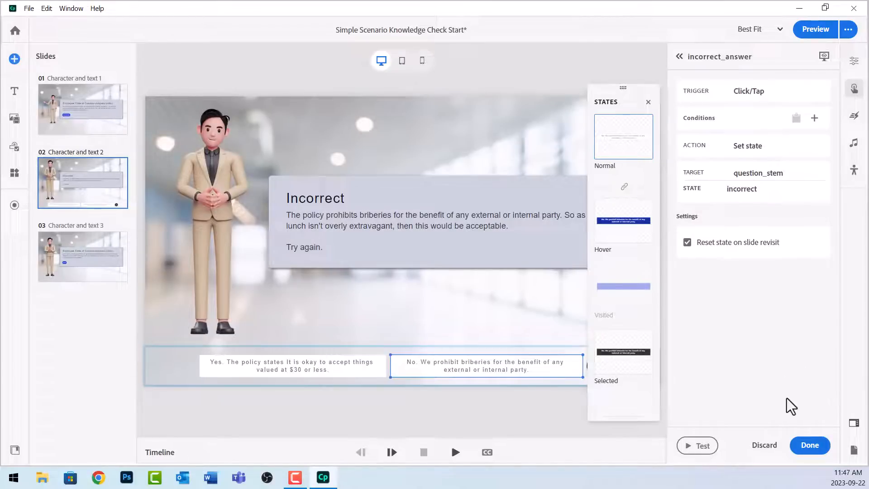
pyautogui.click(818, 447)
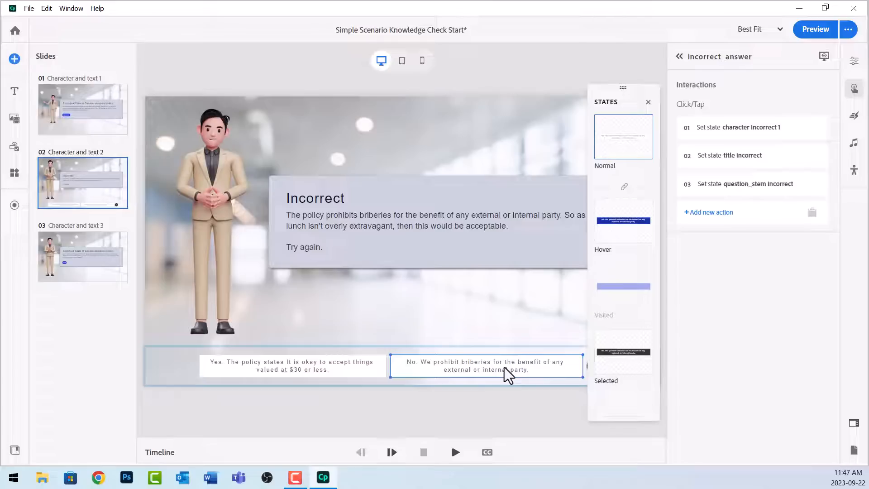
# Step: Merge the "No" answer button's three Set state actions, trying a split before merging them again
pyautogui.click(743, 131)
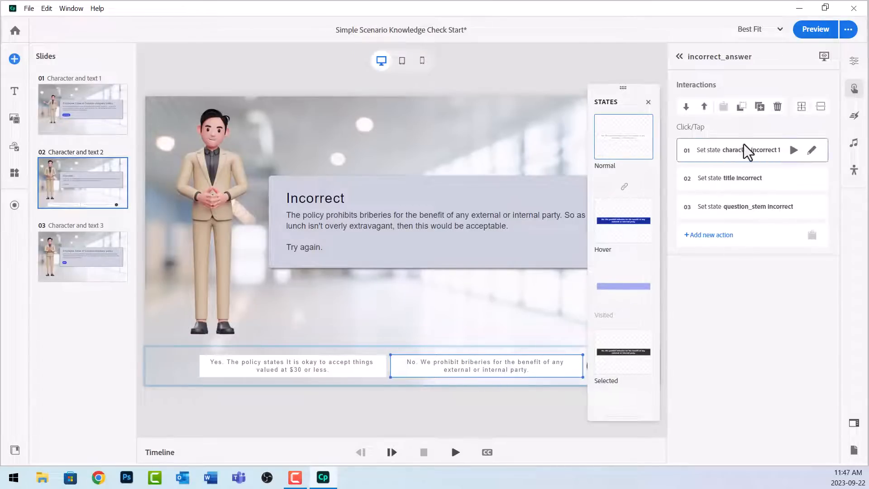
pyautogui.keyDown('shift'); pyautogui.click(742, 181); pyautogui.keyUp('shift')
pyautogui.keyDown('shift'); pyautogui.click(741, 211); pyautogui.keyUp('shift')
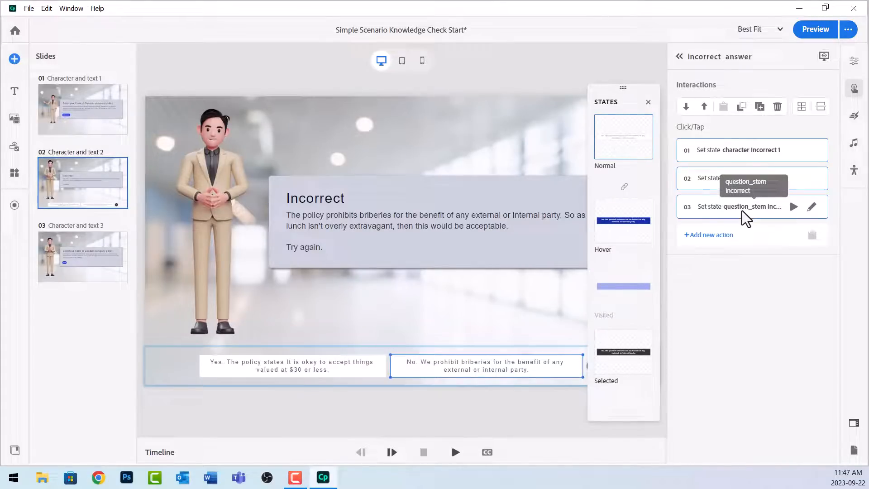
pyautogui.click(800, 111)
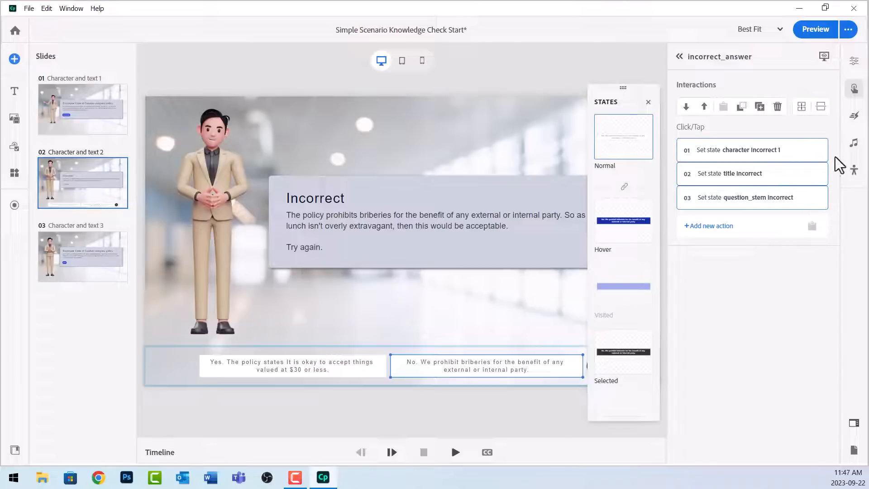
pyautogui.click(820, 110)
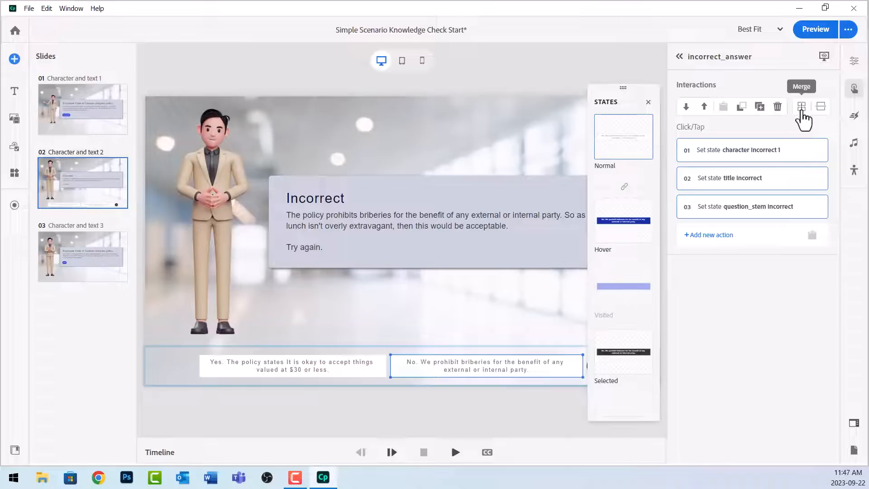
pyautogui.click(801, 108)
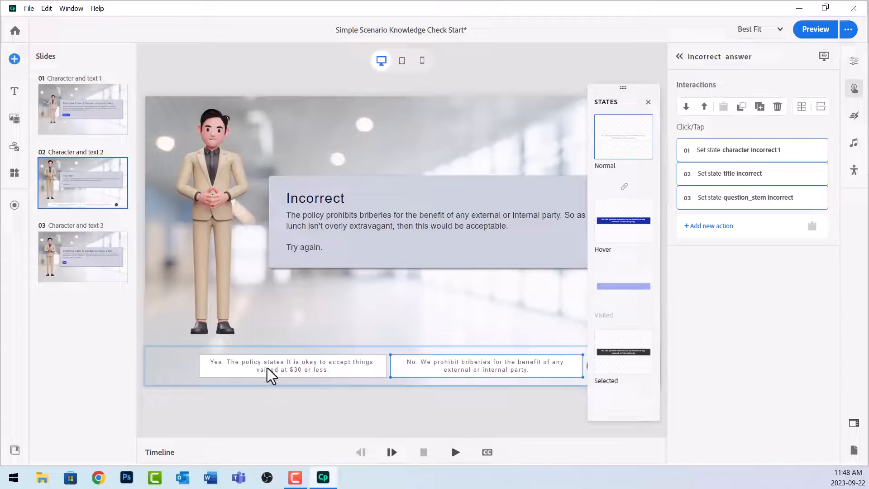
# Step: Copy the interactions of the "No" answer button and paste them onto the "Yes" answer button
pyautogui.rightClick(468, 367)
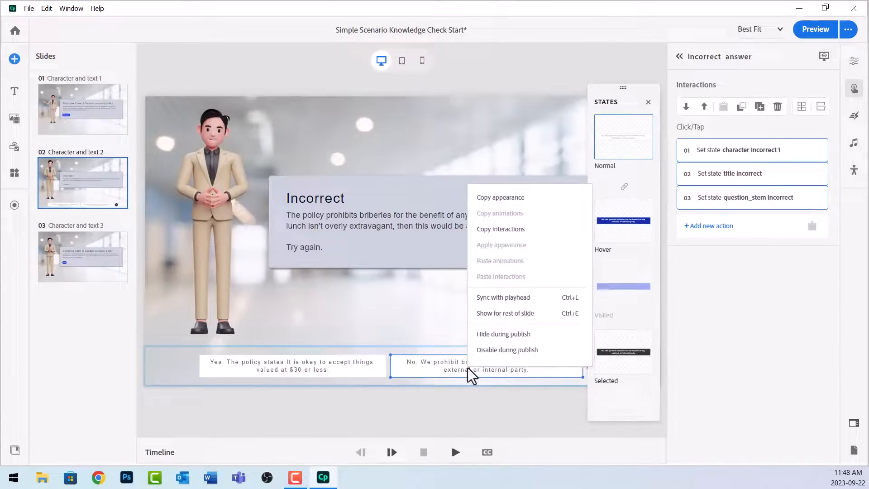
pyautogui.click(504, 229)
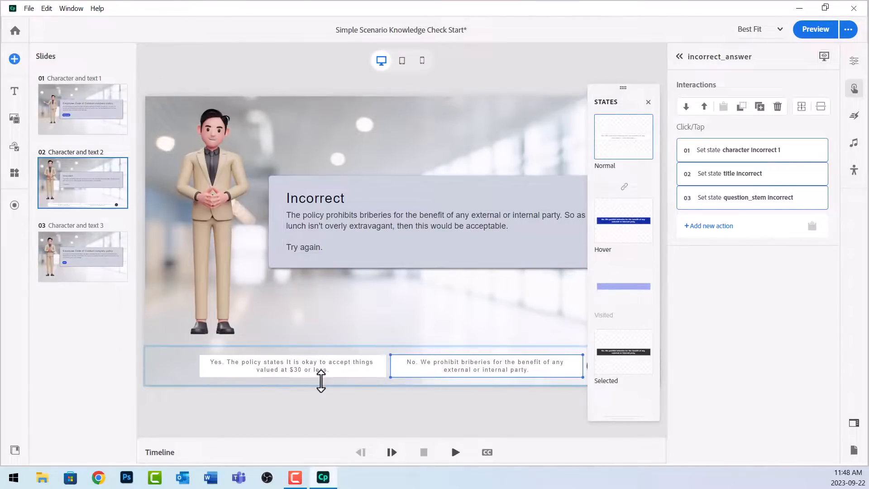
pyautogui.click(289, 368)
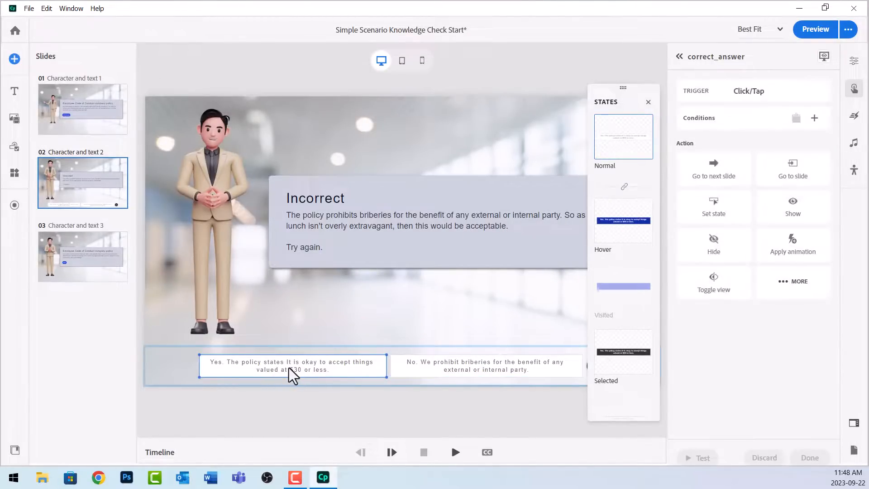
pyautogui.rightClick(289, 368)
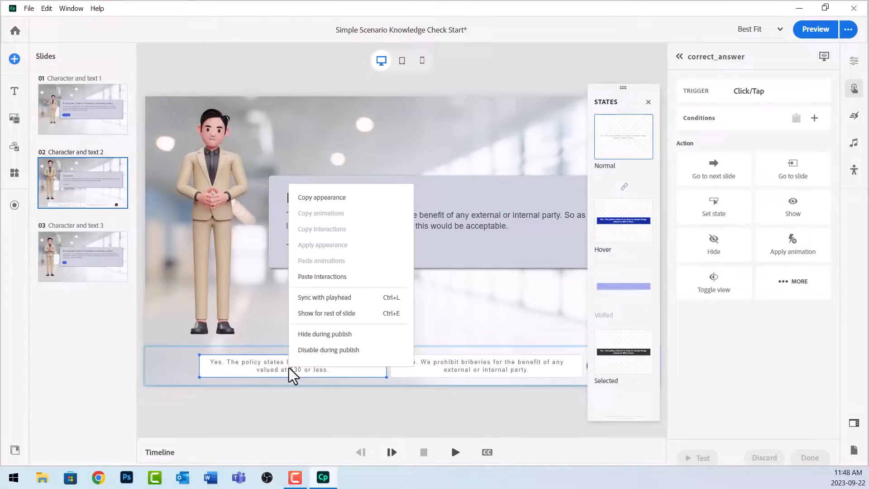
pyautogui.click(318, 277)
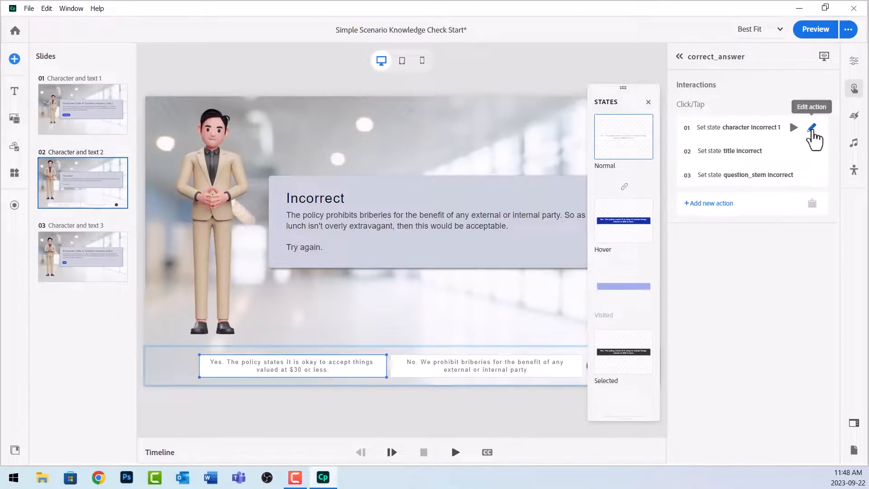
# Step: Change the "Yes" answer button's first action so it sets the character to the correct 1 state
pyautogui.click(811, 129)
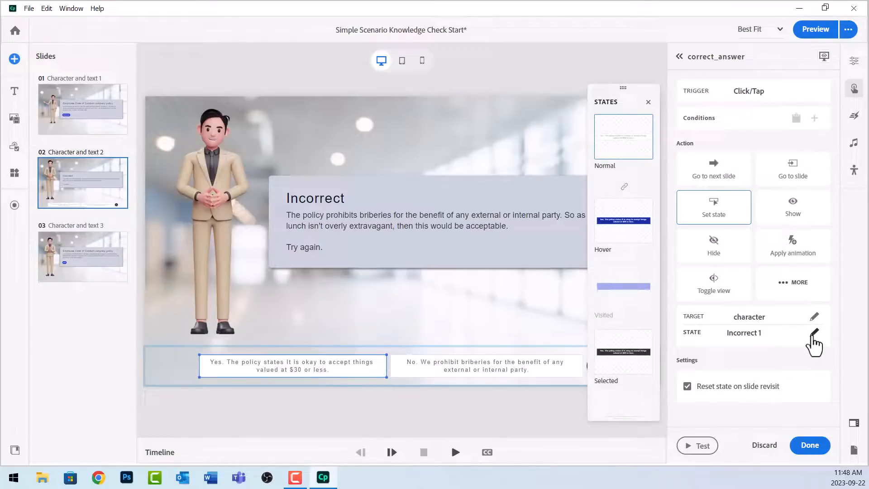
pyautogui.click(813, 335)
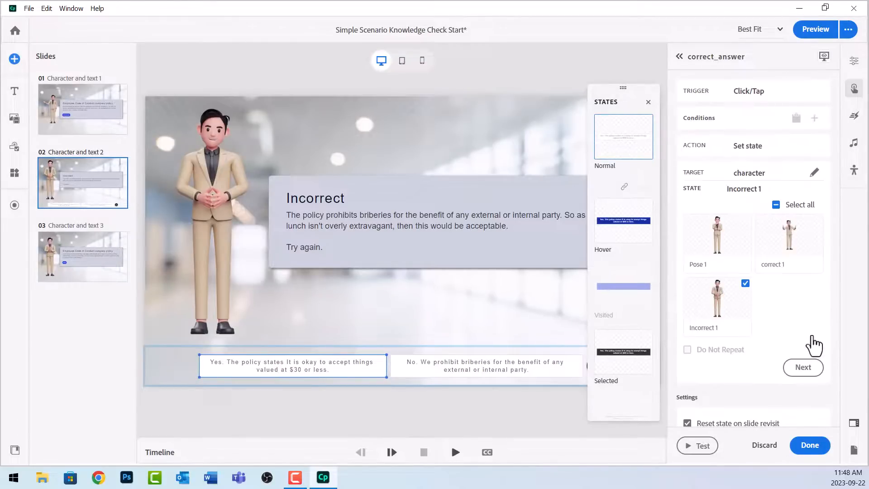
pyautogui.click(816, 220)
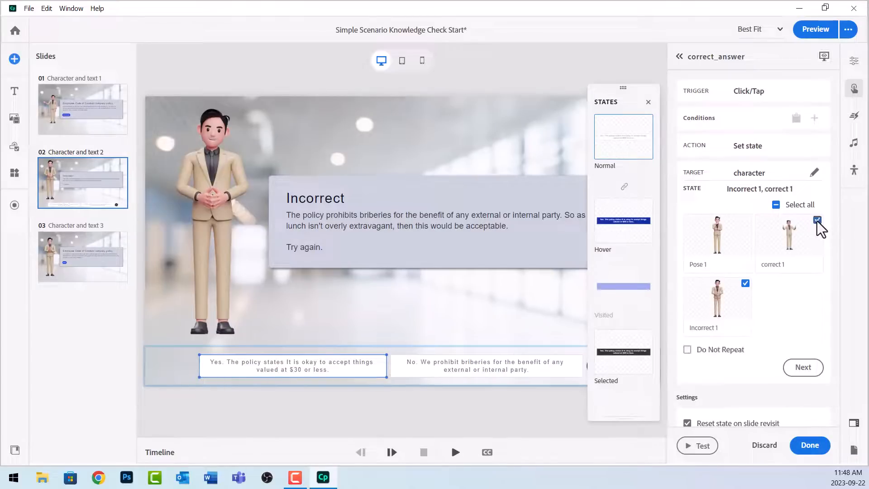
pyautogui.click(745, 284)
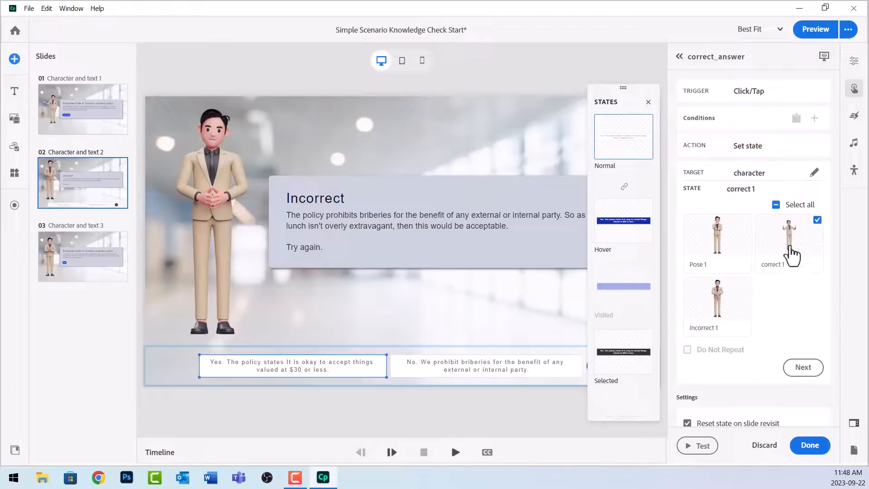
pyautogui.moveTo(739, 310)
pyautogui.click(801, 367)
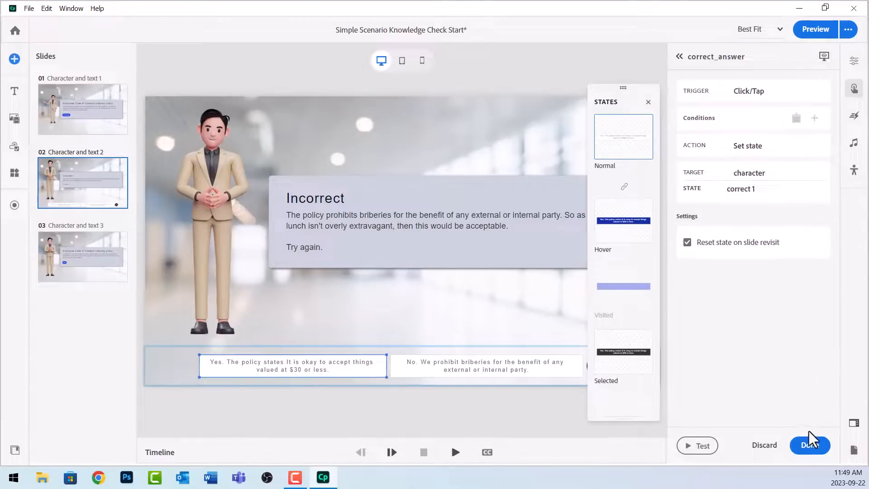
pyautogui.click(810, 448)
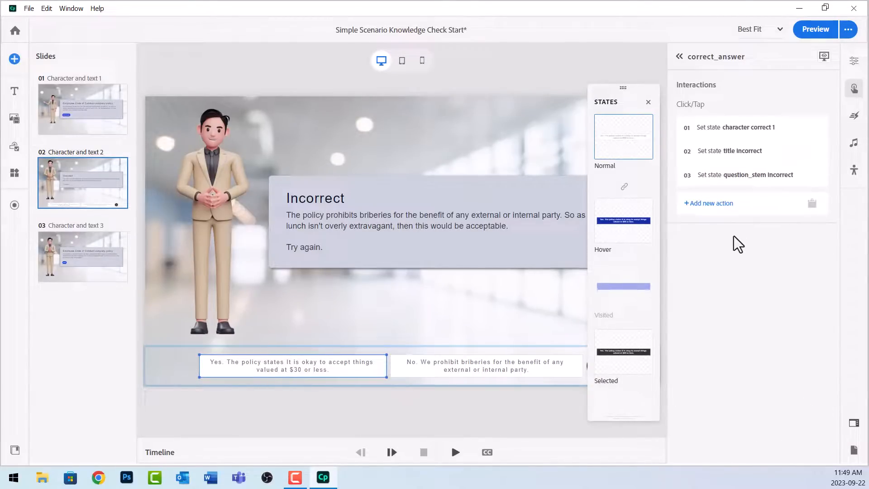
# Step: Change the "Yes" answer button's second action so it sets the title to its correct state
pyautogui.moveTo(796, 155)
pyautogui.click(811, 151)
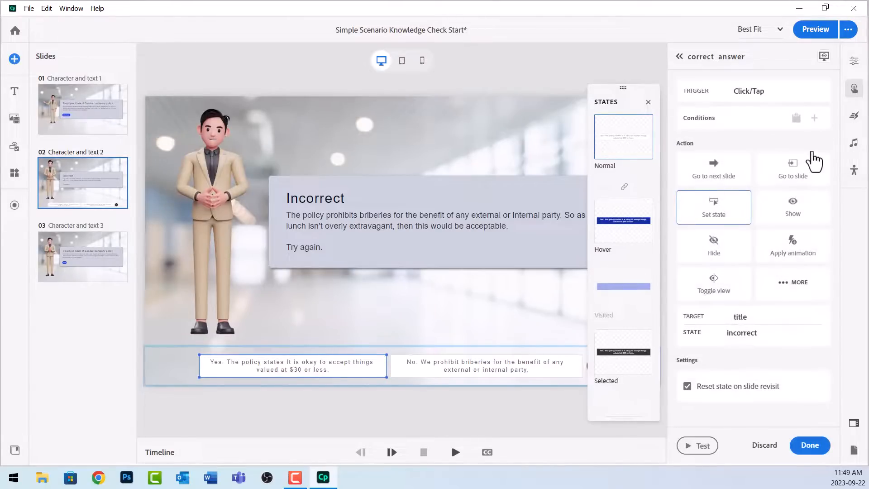
pyautogui.click(815, 334)
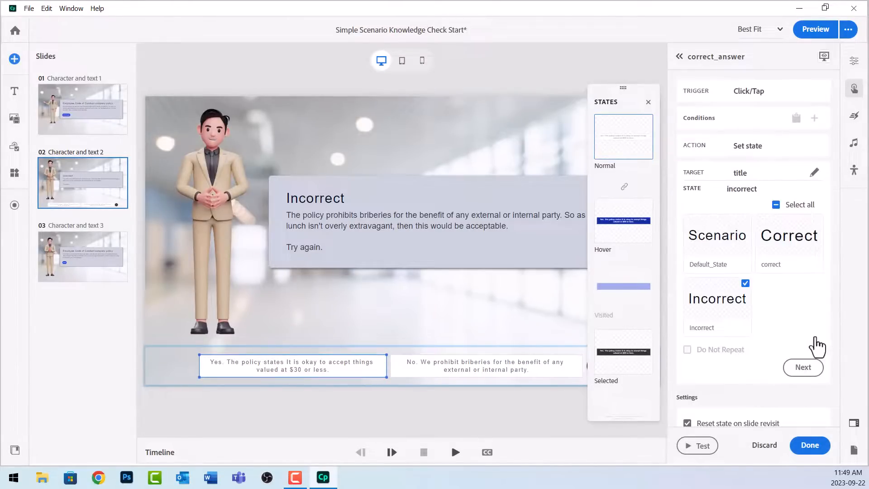
pyautogui.click(745, 283)
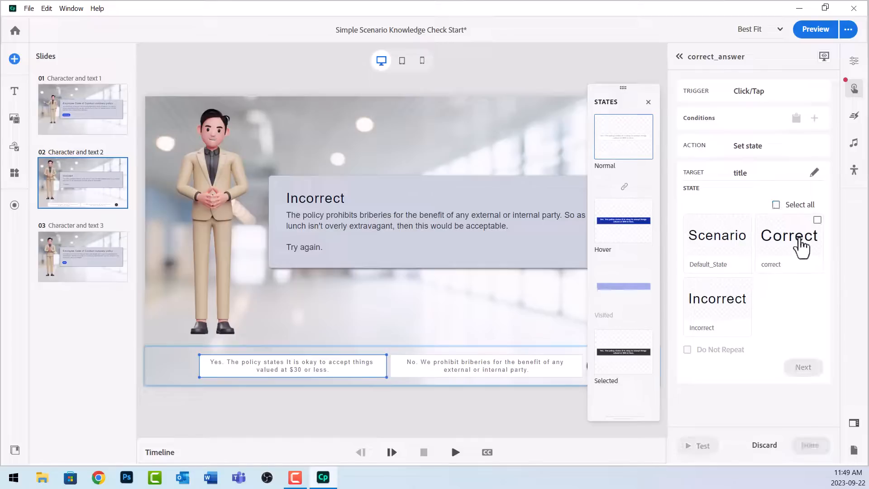
pyautogui.click(817, 219)
pyautogui.click(804, 367)
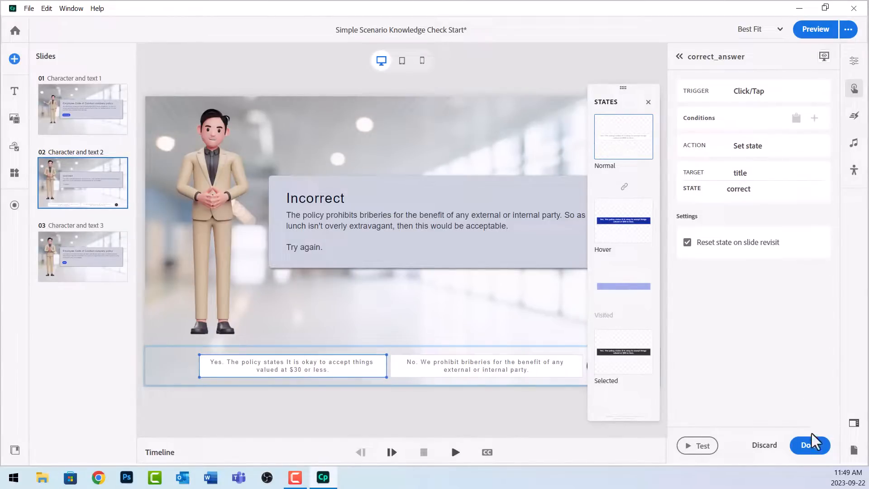
pyautogui.click(809, 445)
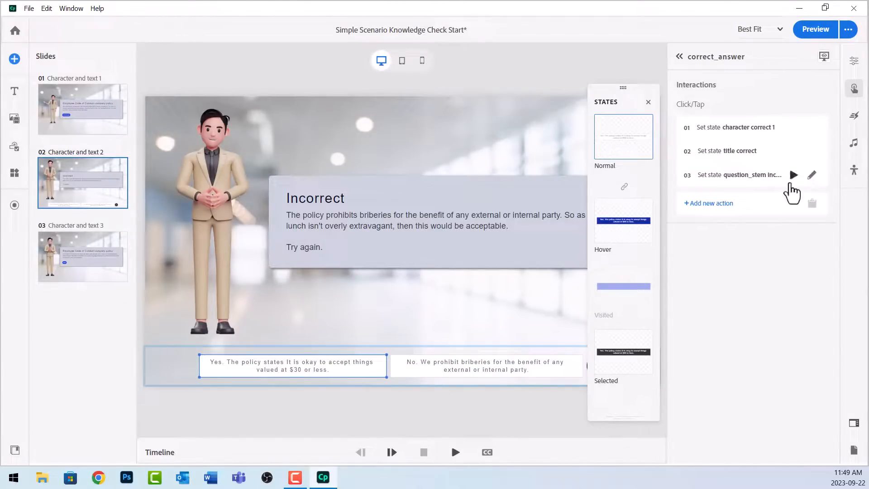
# Step: Change the "Yes" answer button's third action so it sets question_stem to its correct state
pyautogui.click(812, 177)
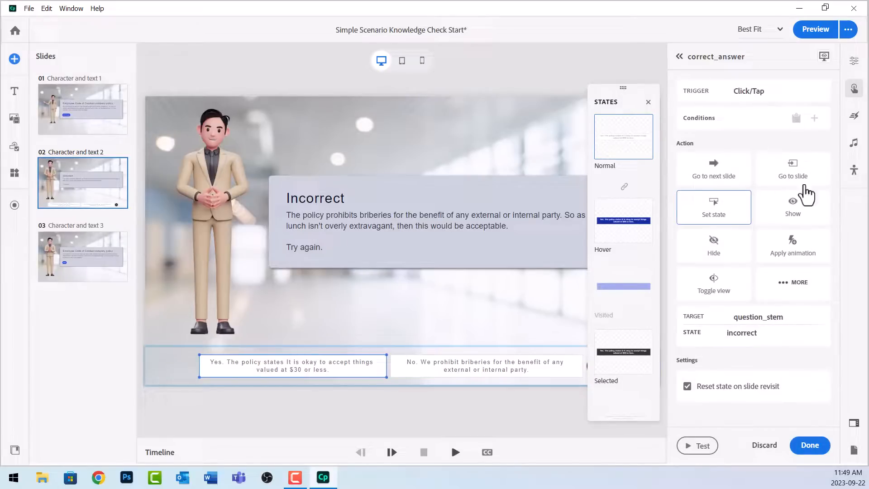
pyautogui.click(813, 333)
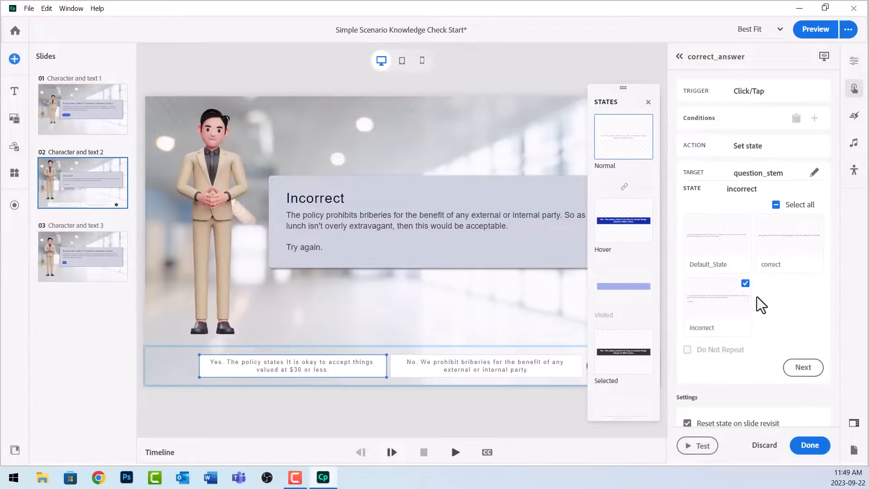
pyautogui.click(817, 220)
pyautogui.click(802, 367)
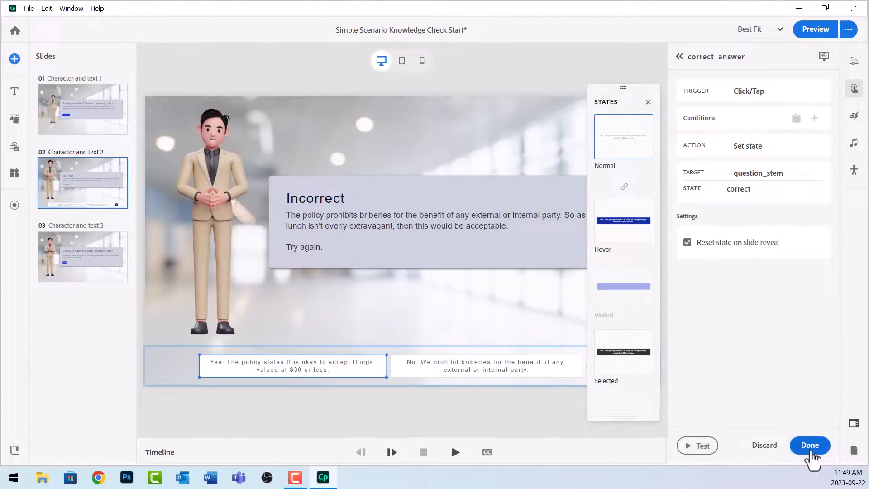
pyautogui.click(810, 445)
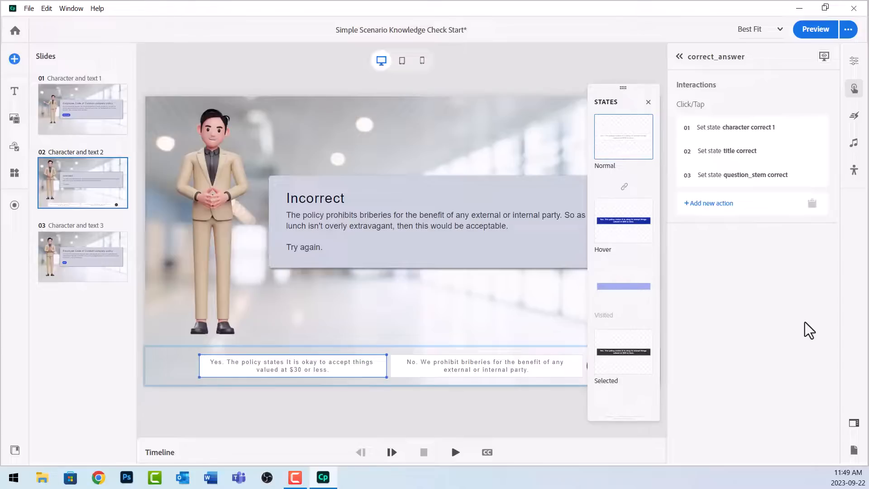
# Step: Add a fourth action to the "Yes" answer button that shows next_slide_button, with no animation and a 0 s delay
pyautogui.click(647, 102)
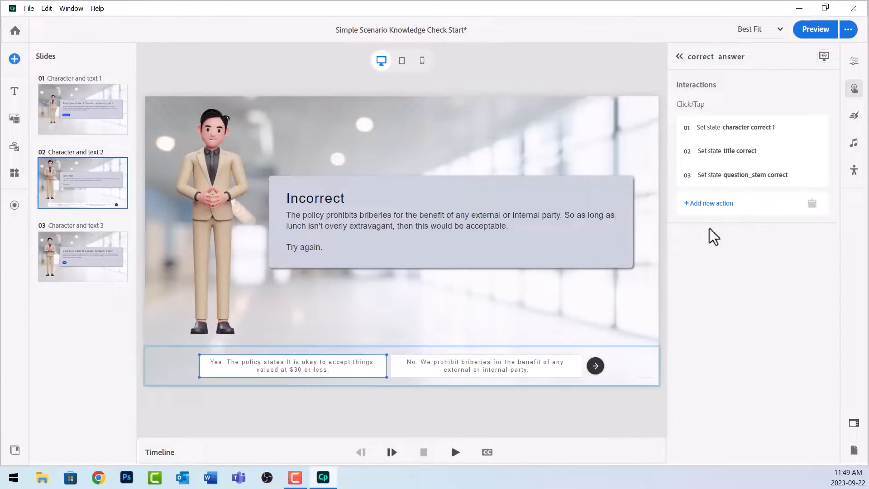
pyautogui.click(723, 204)
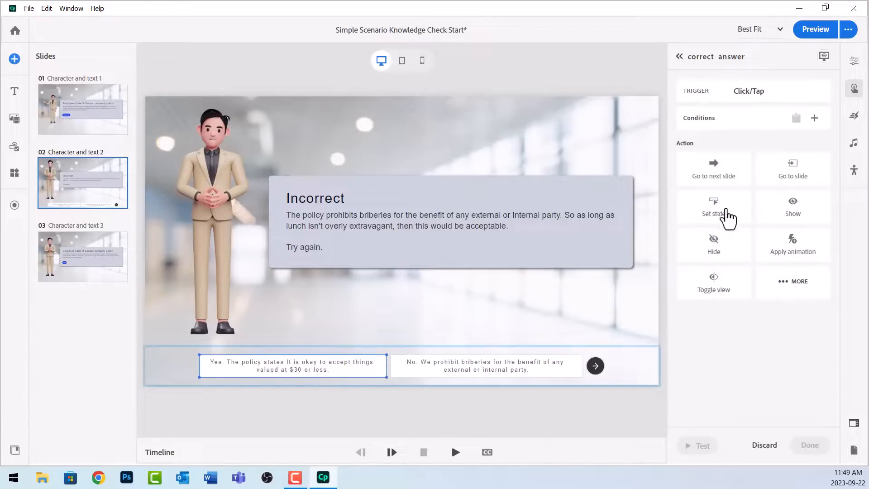
pyautogui.click(804, 209)
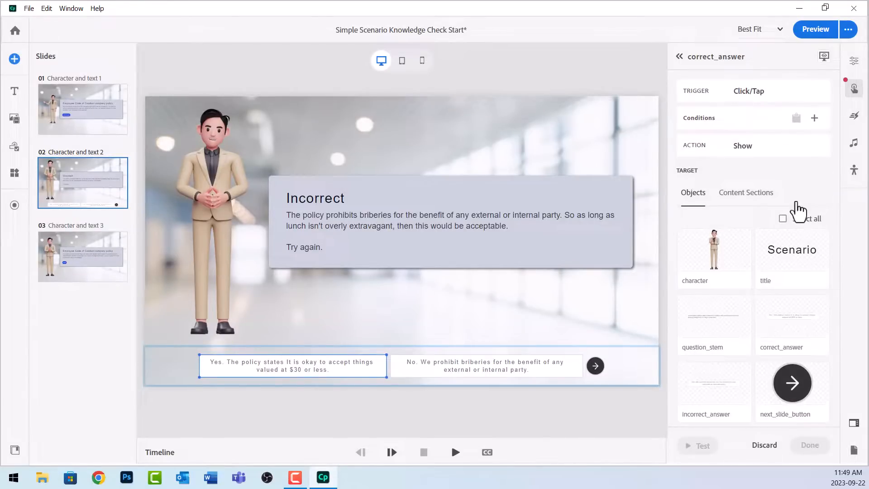
pyautogui.scroll(-1, 775, 320)
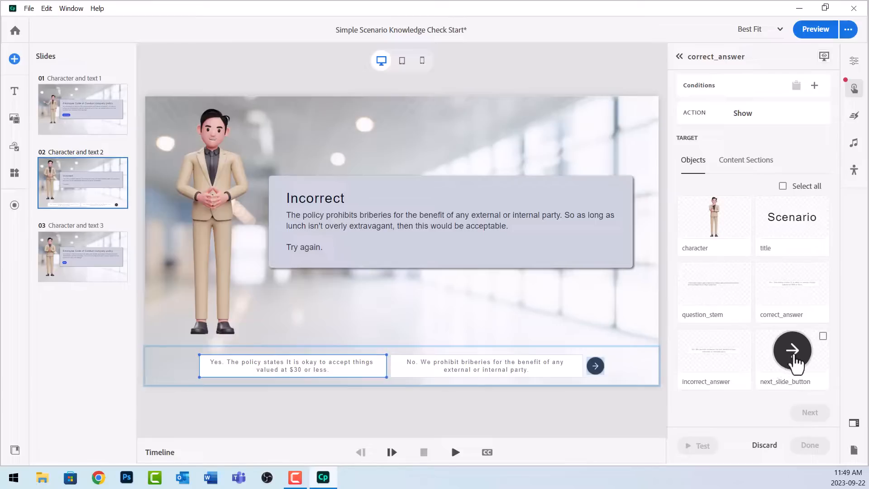
pyautogui.click(794, 361)
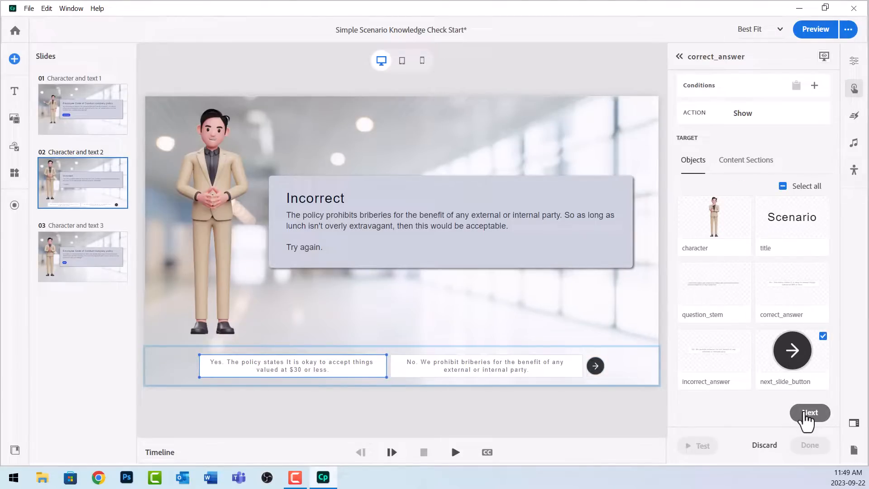
pyautogui.click(806, 412)
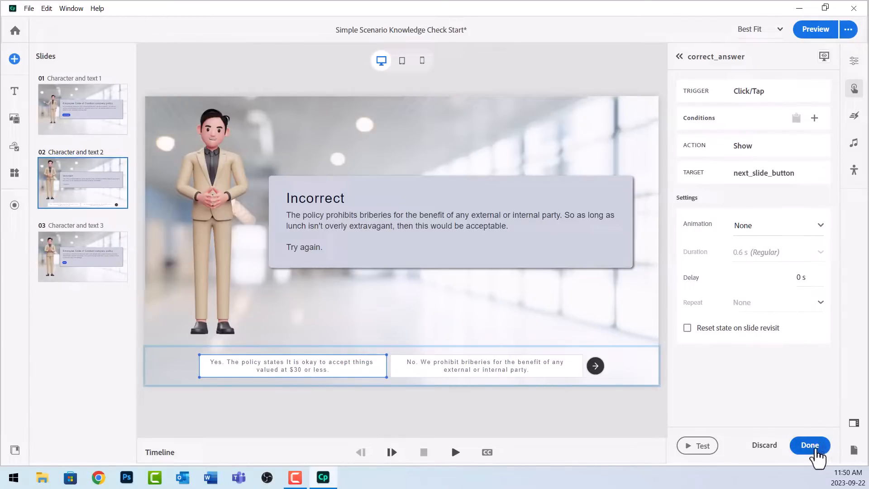
pyautogui.click(810, 445)
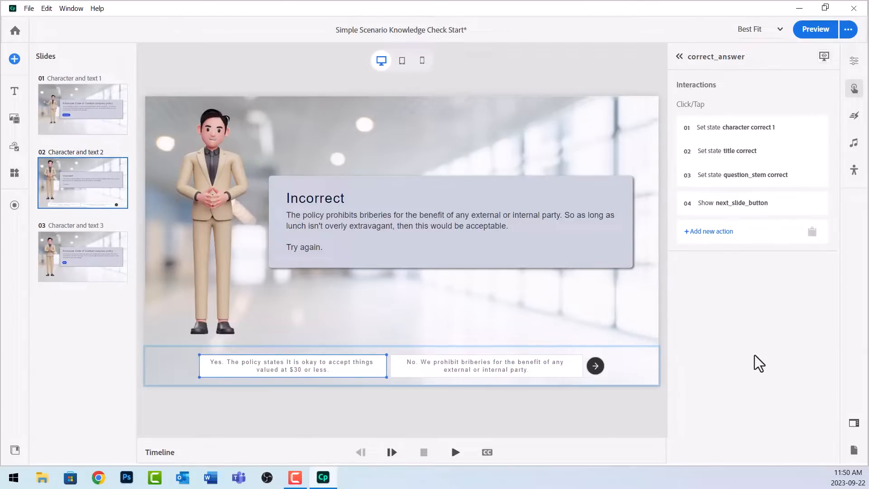
# Step: Group all four actions of the "Yes" answer button, including Show next_slide_button, so they run together
pyautogui.click(781, 127)
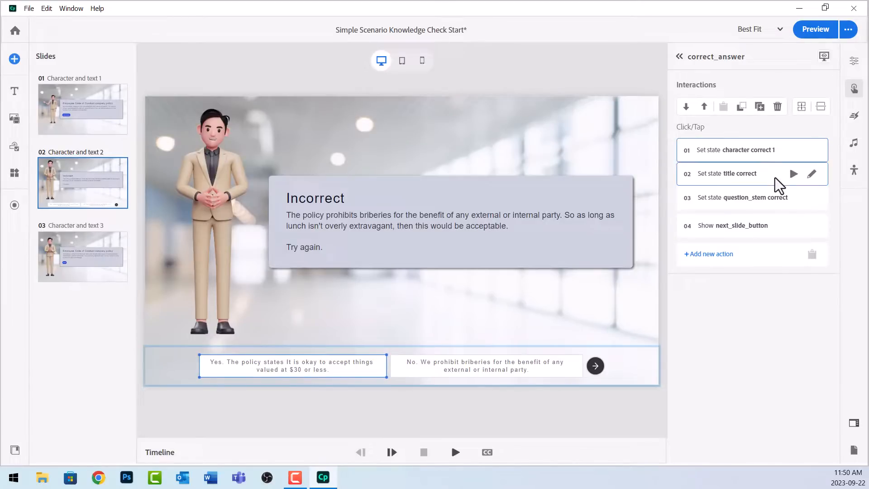
pyautogui.keyDown('ctrl'); pyautogui.click(779, 183); pyautogui.keyUp('ctrl')
pyautogui.keyDown('ctrl'); pyautogui.click(781, 201); pyautogui.keyUp('ctrl')
pyautogui.keyDown('ctrl'); pyautogui.click(785, 229); pyautogui.keyUp('ctrl')
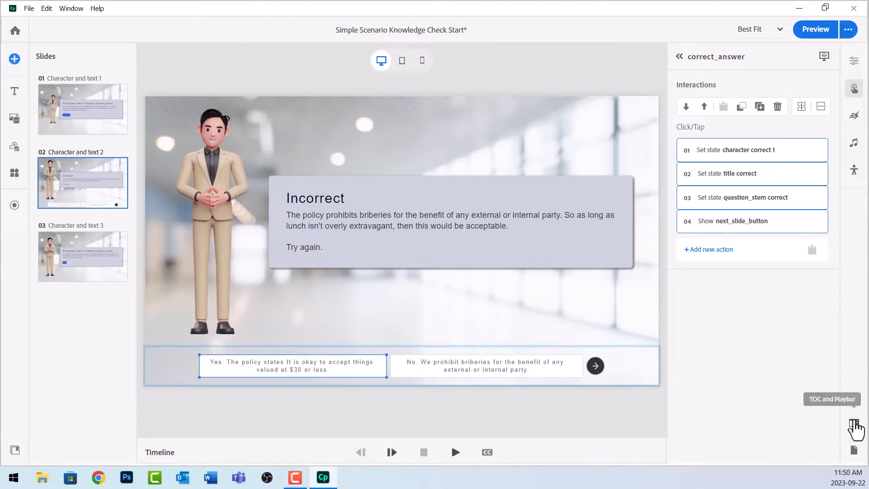
# Step: Turn off the project's playbar
pyautogui.click(854, 424)
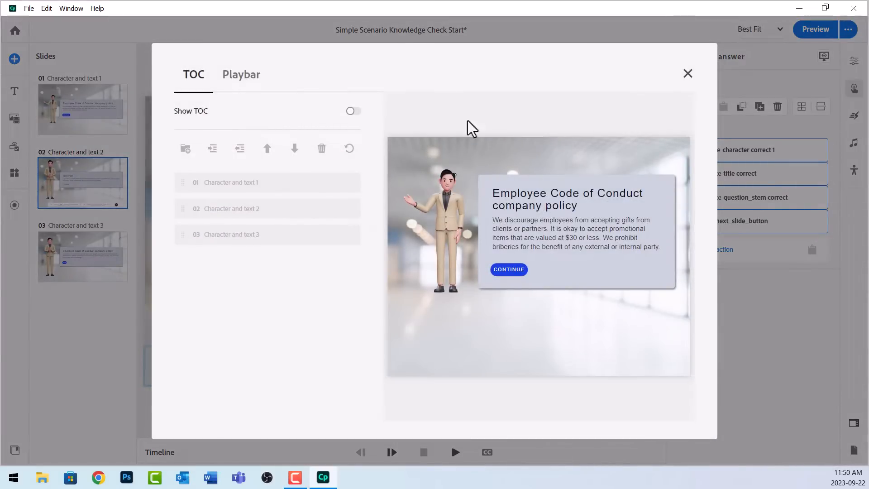
pyautogui.click(242, 78)
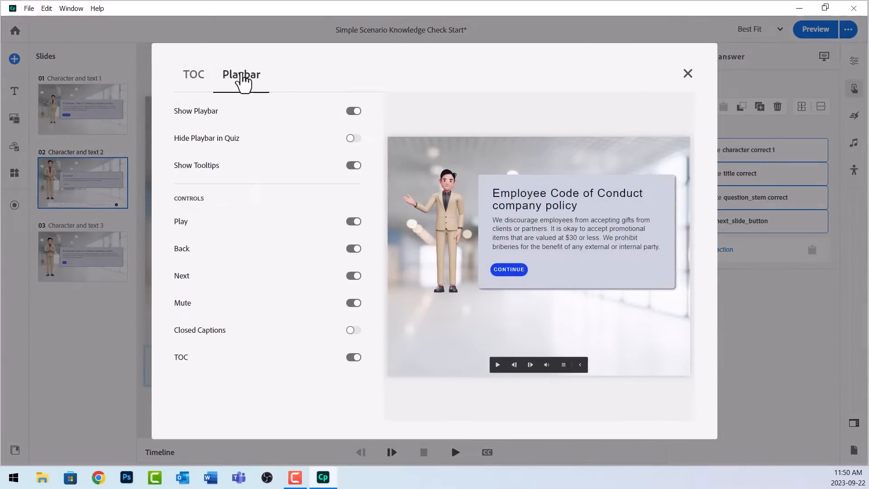
pyautogui.click(353, 112)
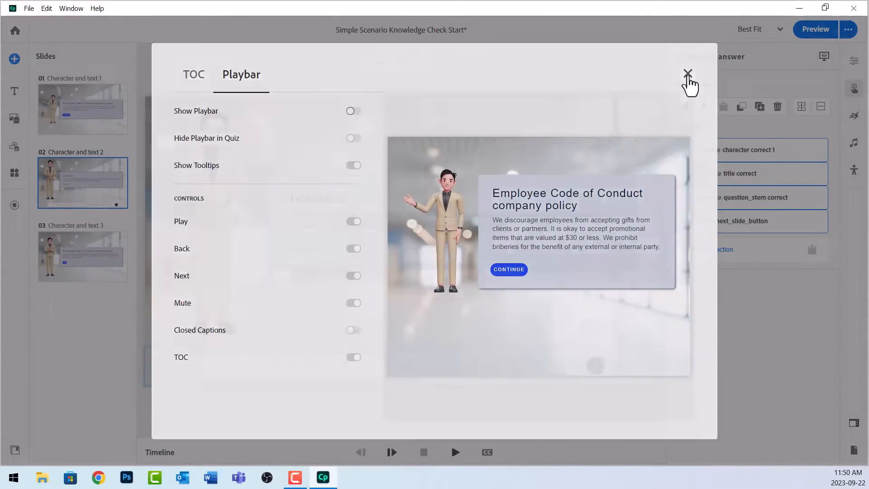
pyautogui.click(687, 74)
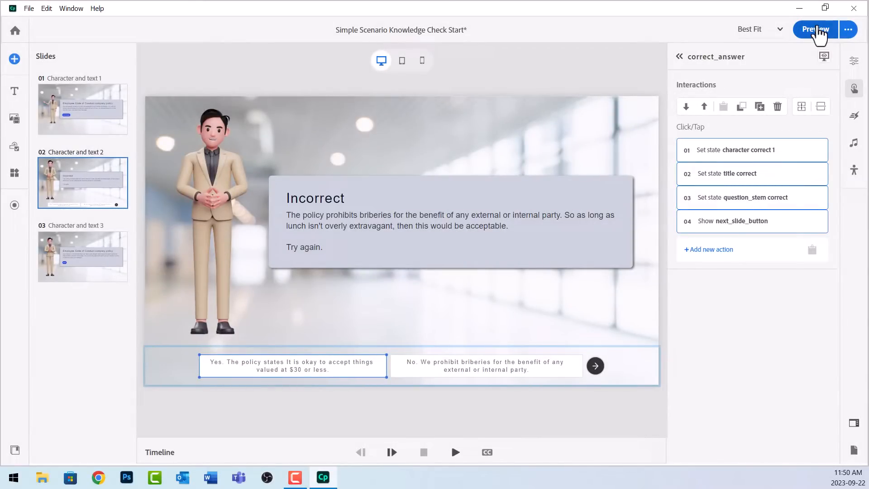
# Step: Preview the project in the browser and test the scenario slide with the "No" answer, the "Yes" answer and the next-slide button
pyautogui.click(817, 30)
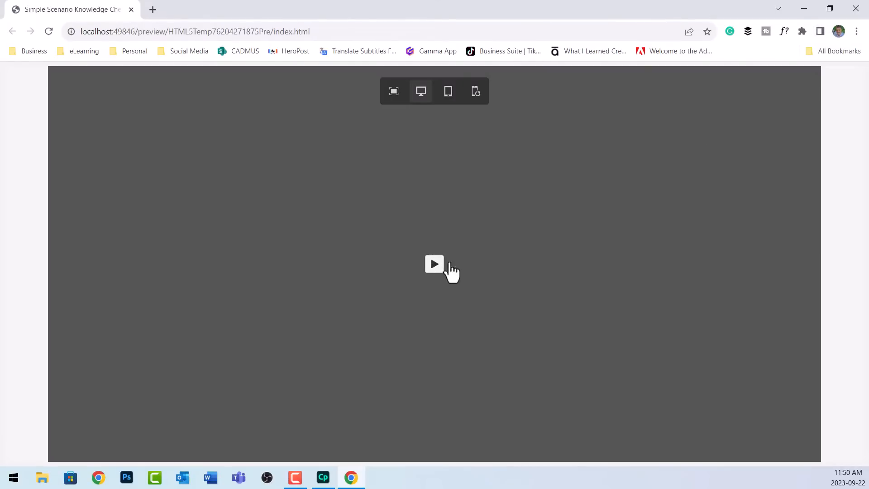
pyautogui.click(449, 264)
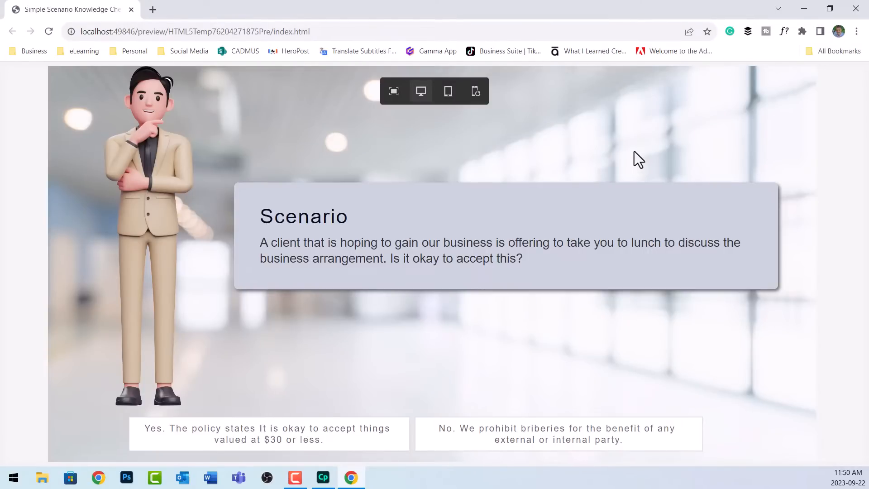
pyautogui.scroll(-2, 633, 188)
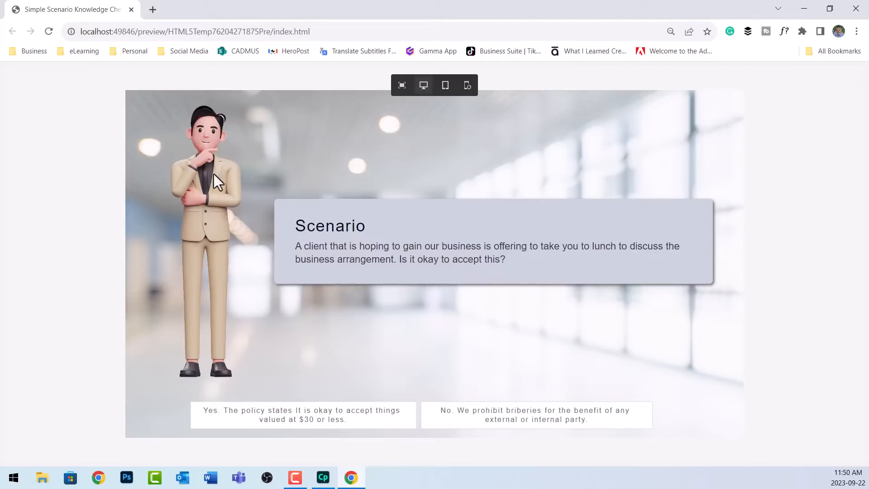
pyautogui.click(536, 423)
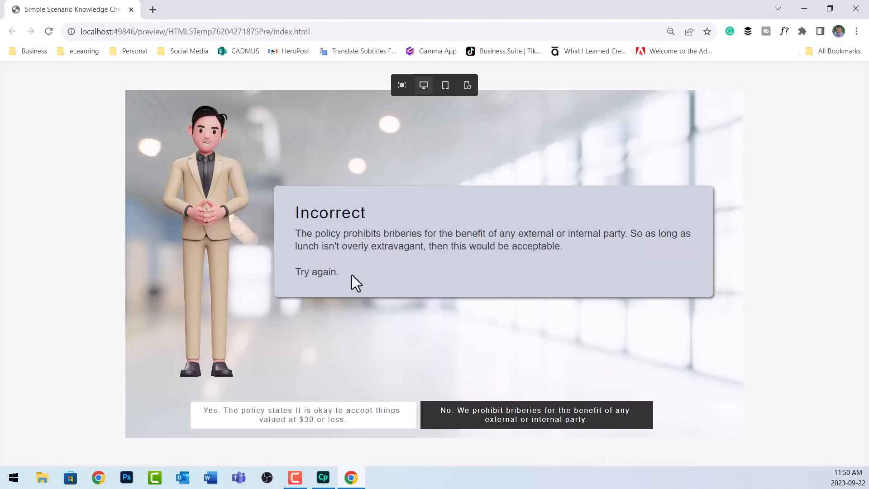
pyautogui.click(326, 425)
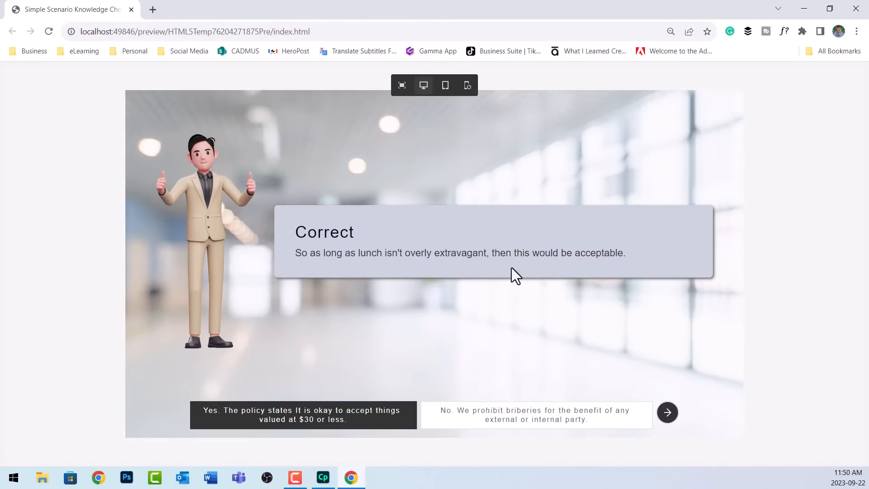
pyautogui.click(668, 413)
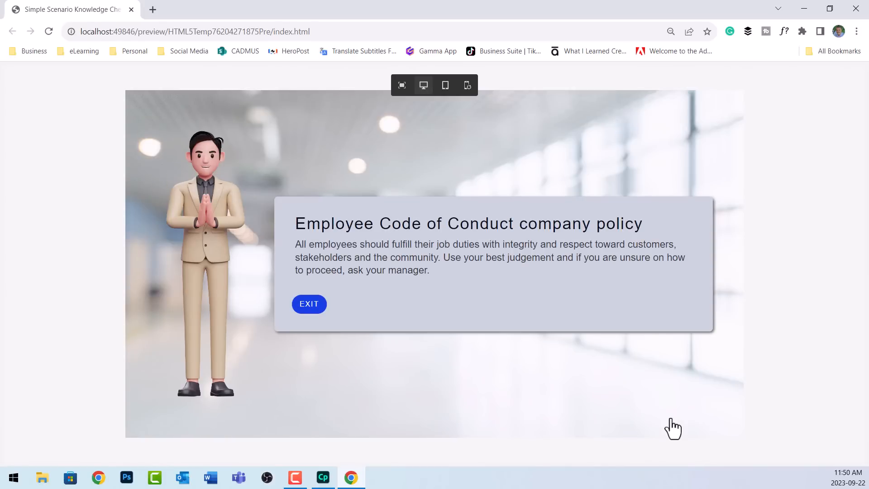